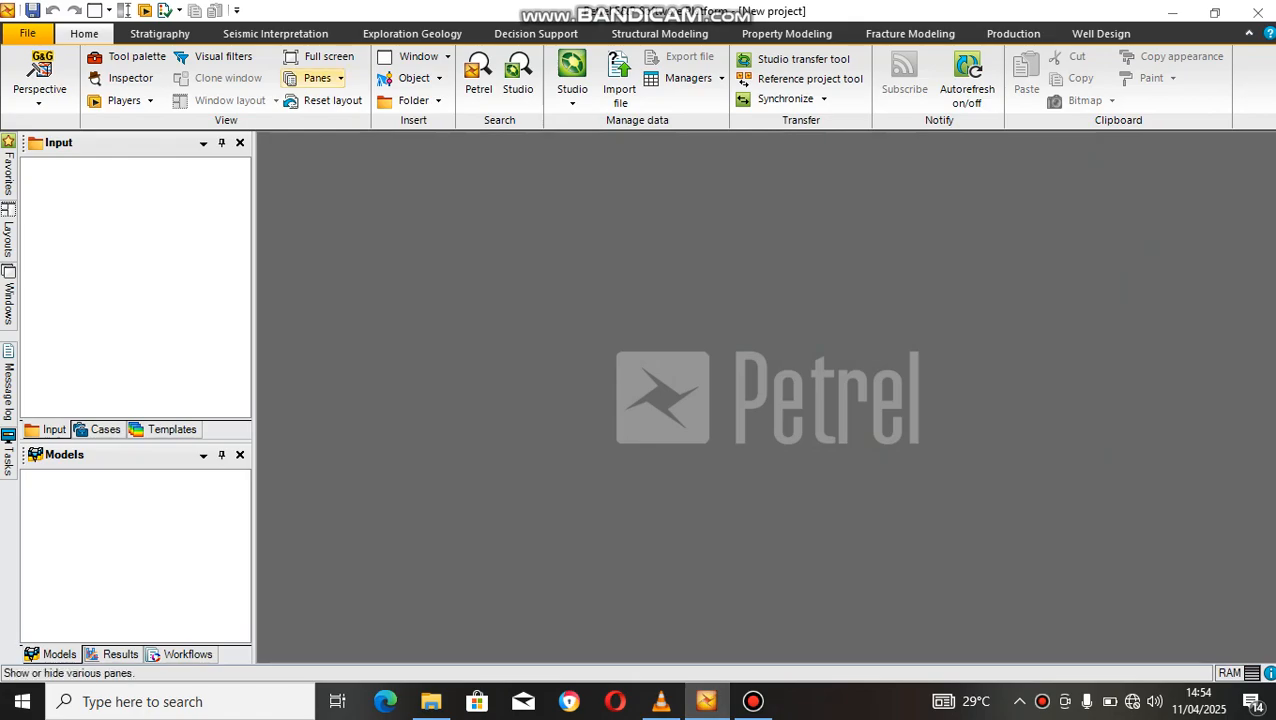
# Step: Show the Processes pane and expand its Utilities group
pyautogui.click(317, 78)
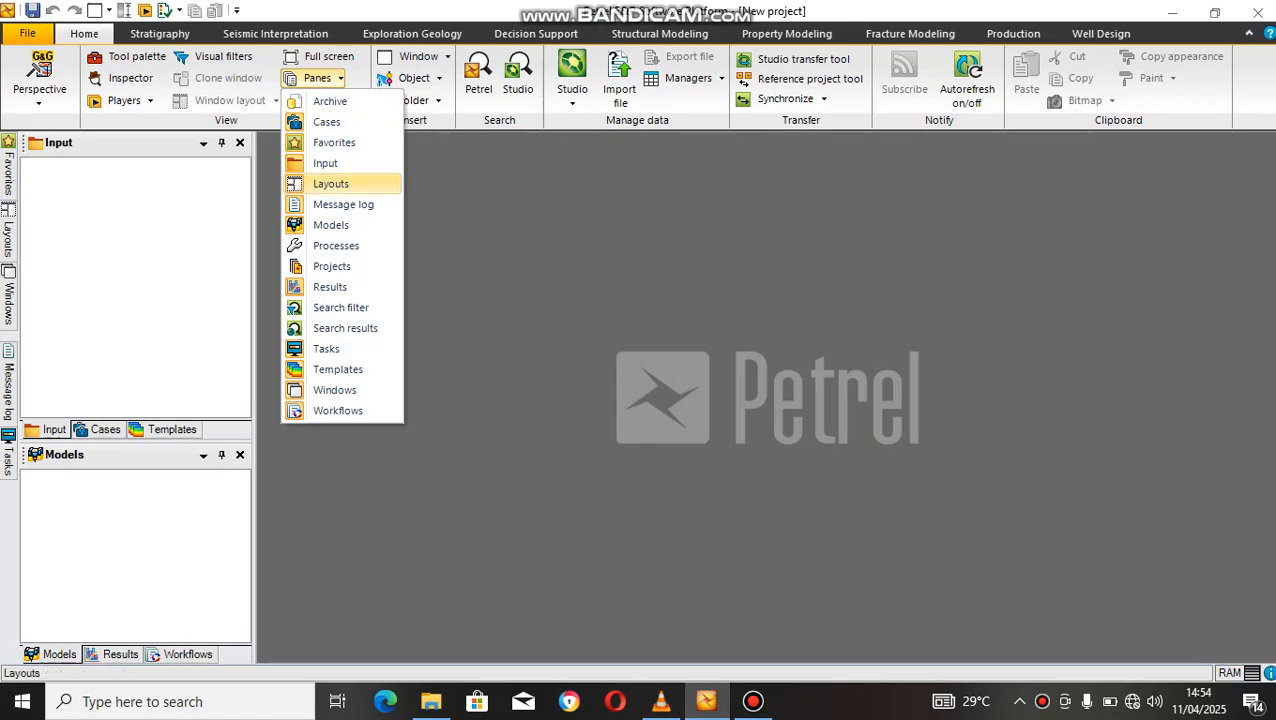
pyautogui.click(336, 245)
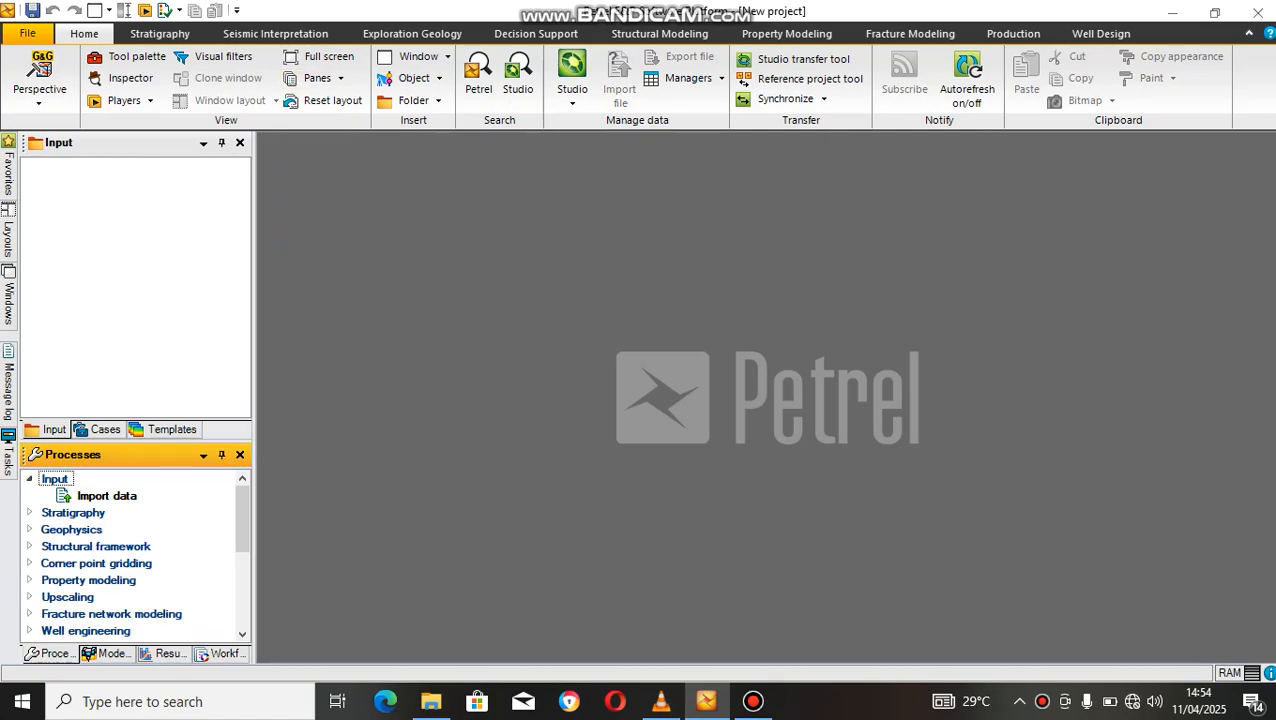
pyautogui.scroll(-2, 138, 552)
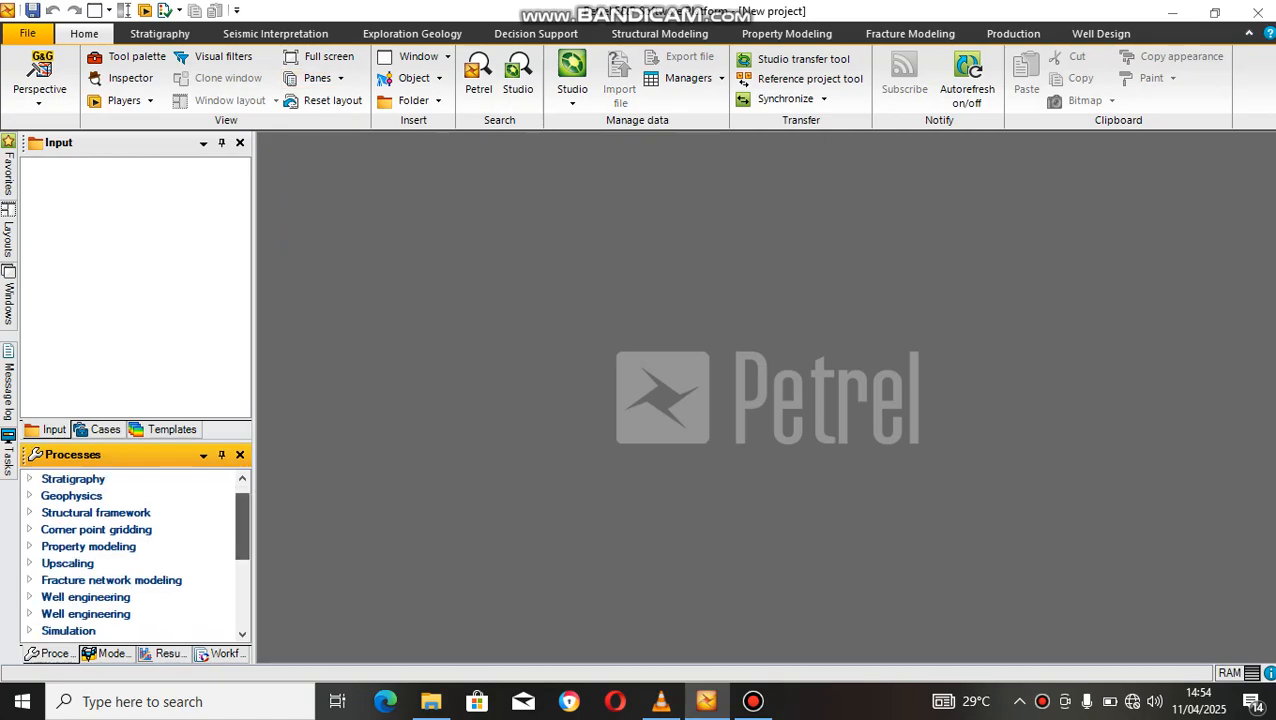
pyautogui.click(29, 597)
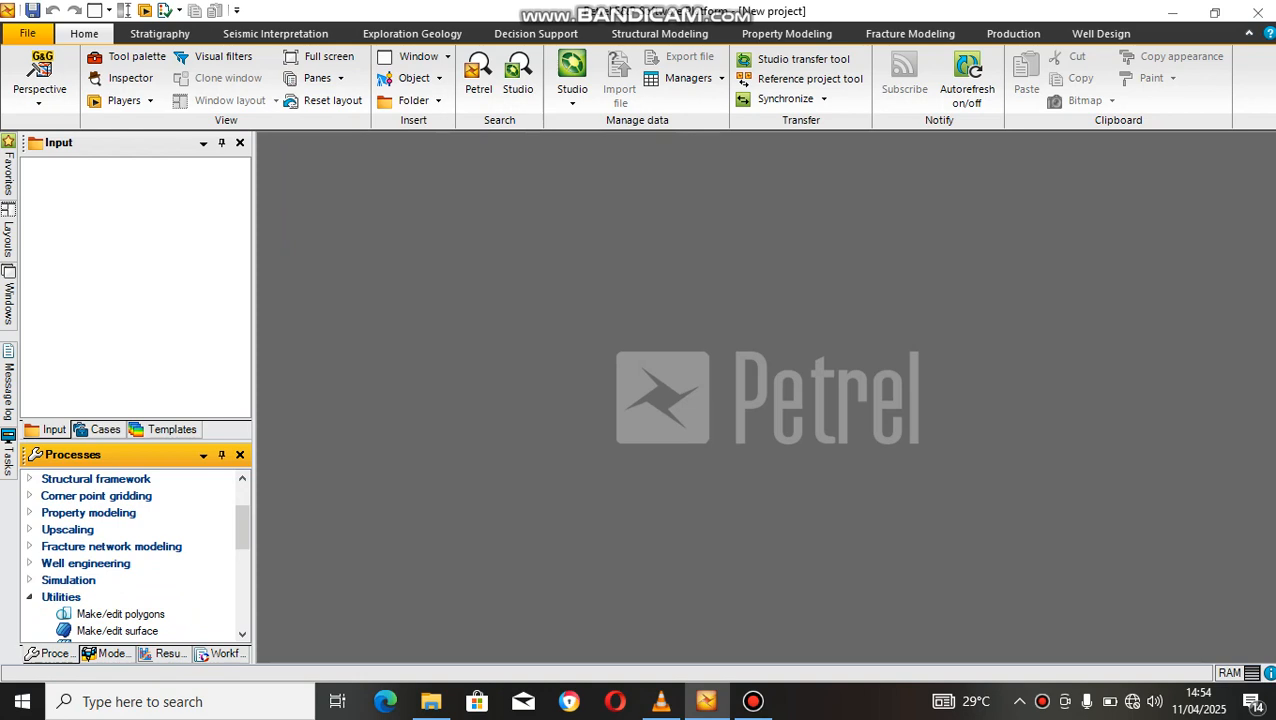
pyautogui.moveTo(242, 526); pyautogui.dragTo(242, 536)
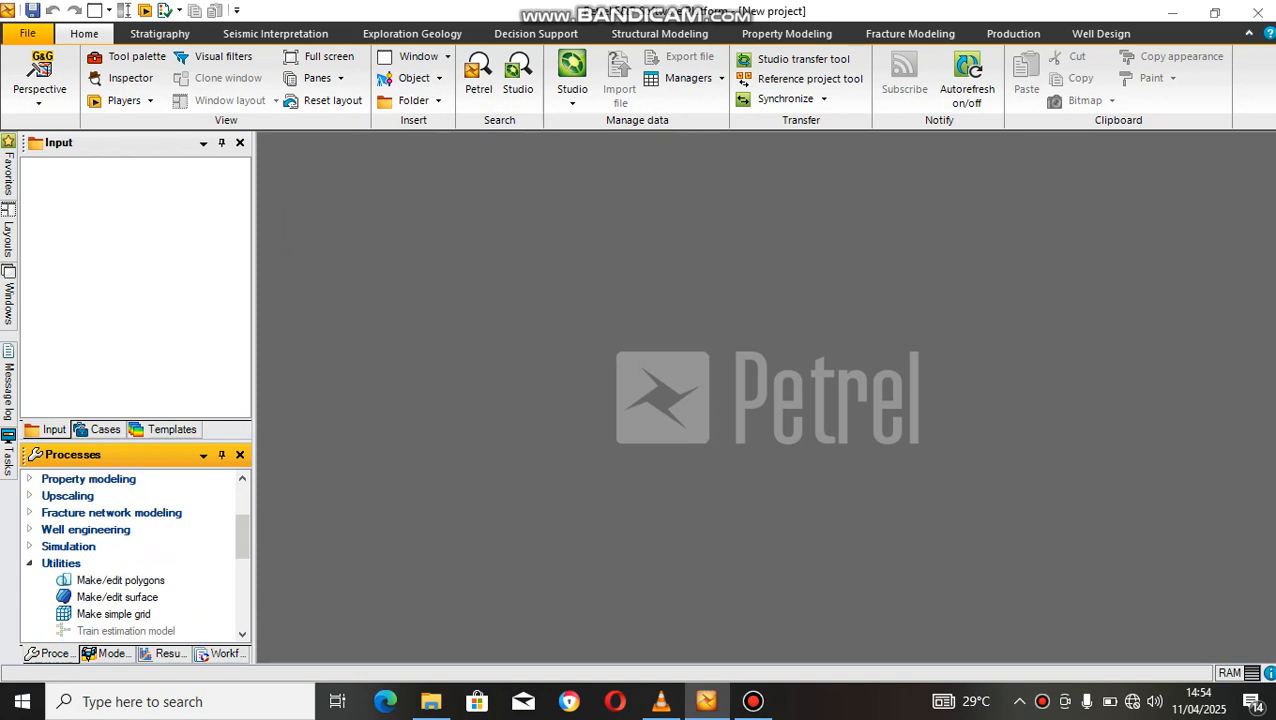
# Step: Create a circle polygon with a radius of 2000 using the Make/edit polygons process
pyautogui.doubleClick(120, 580)
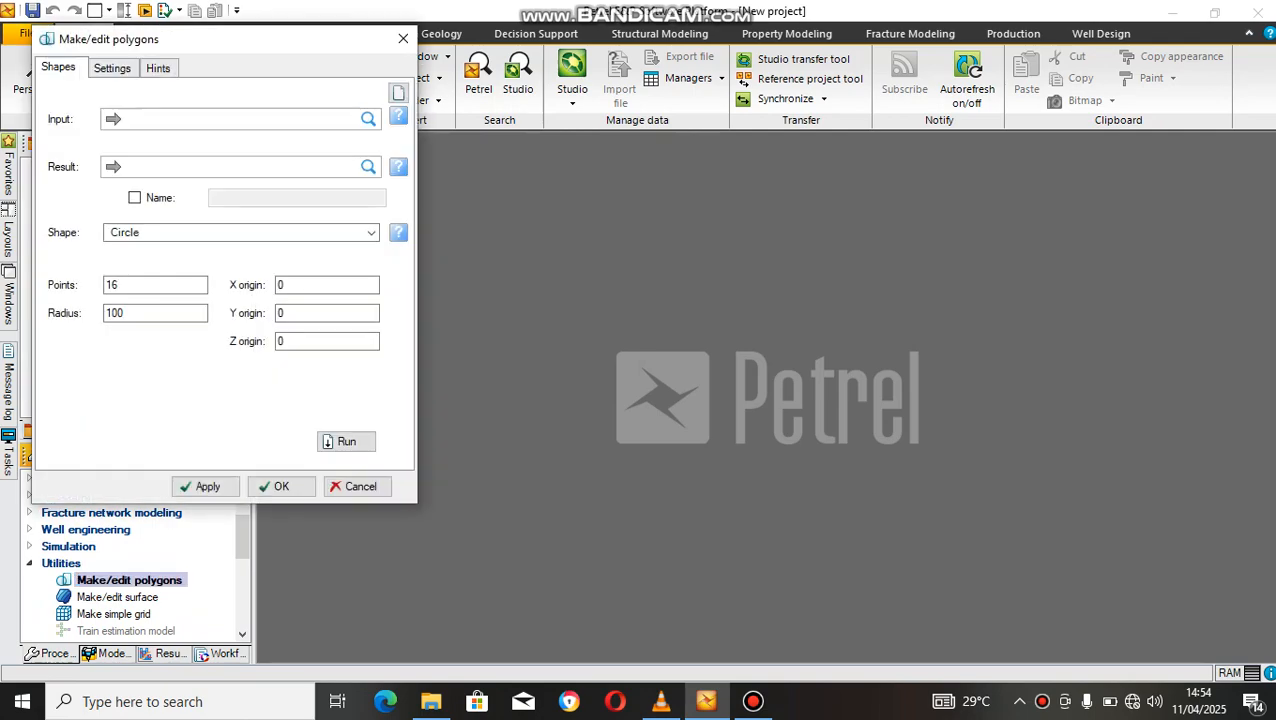
pyautogui.moveTo(265, 49); pyautogui.dragTo(503, 52)
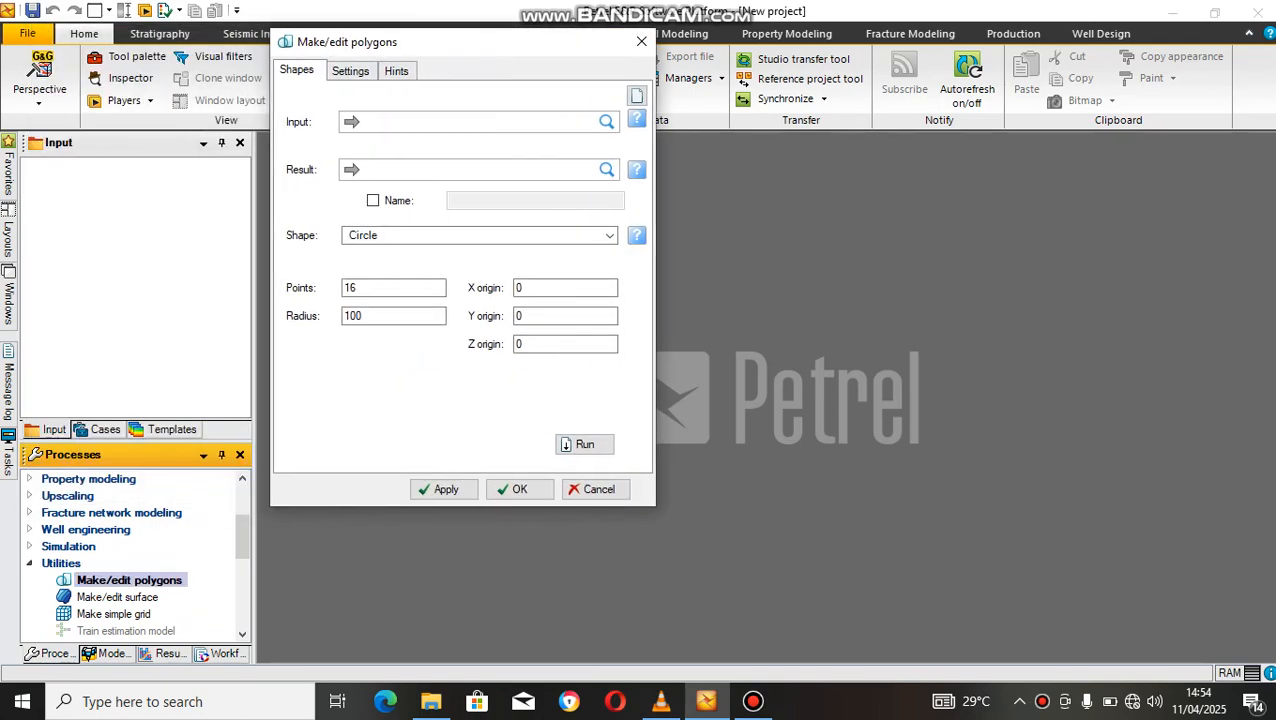
pyautogui.doubleClick(354, 315)
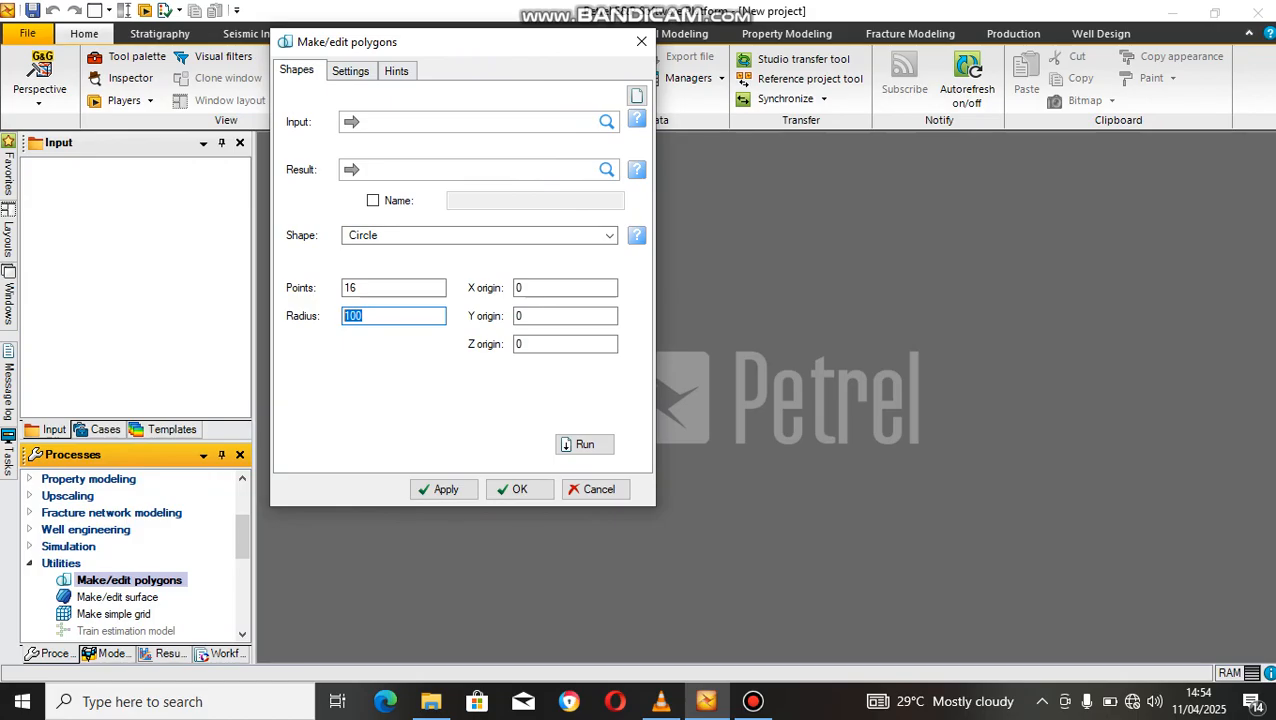
pyautogui.write('2000')
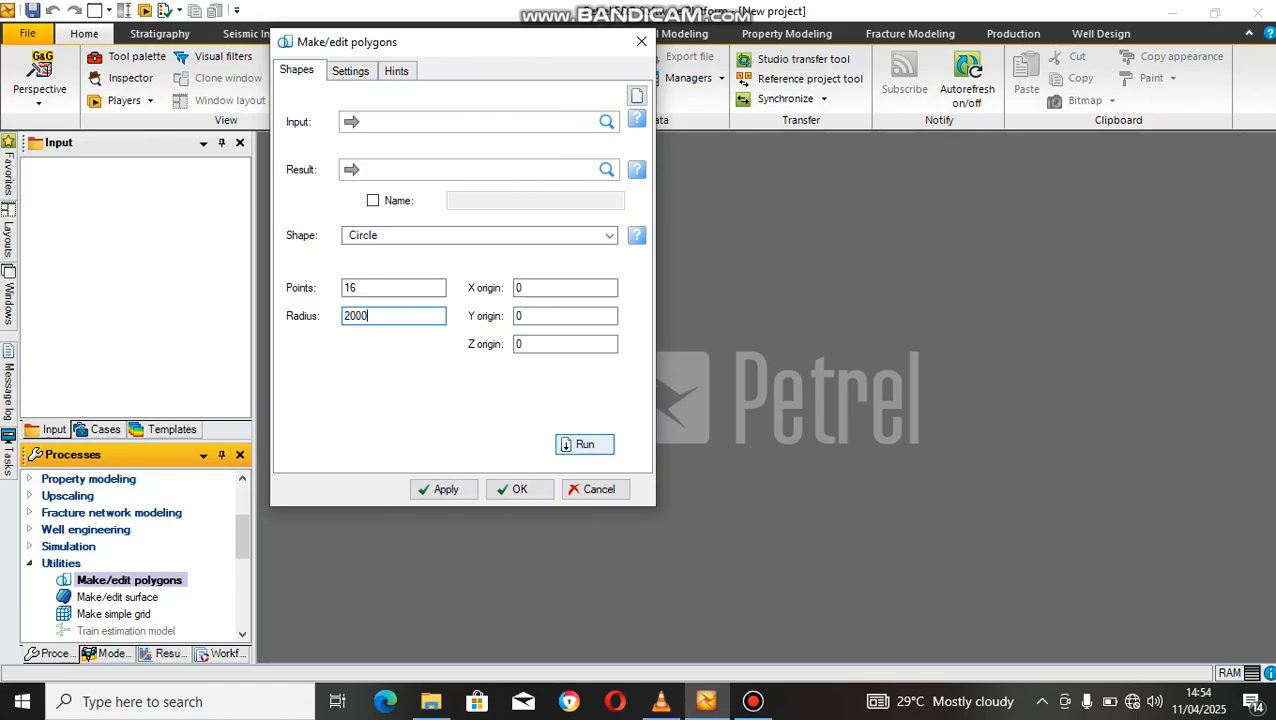
pyautogui.click(585, 444)
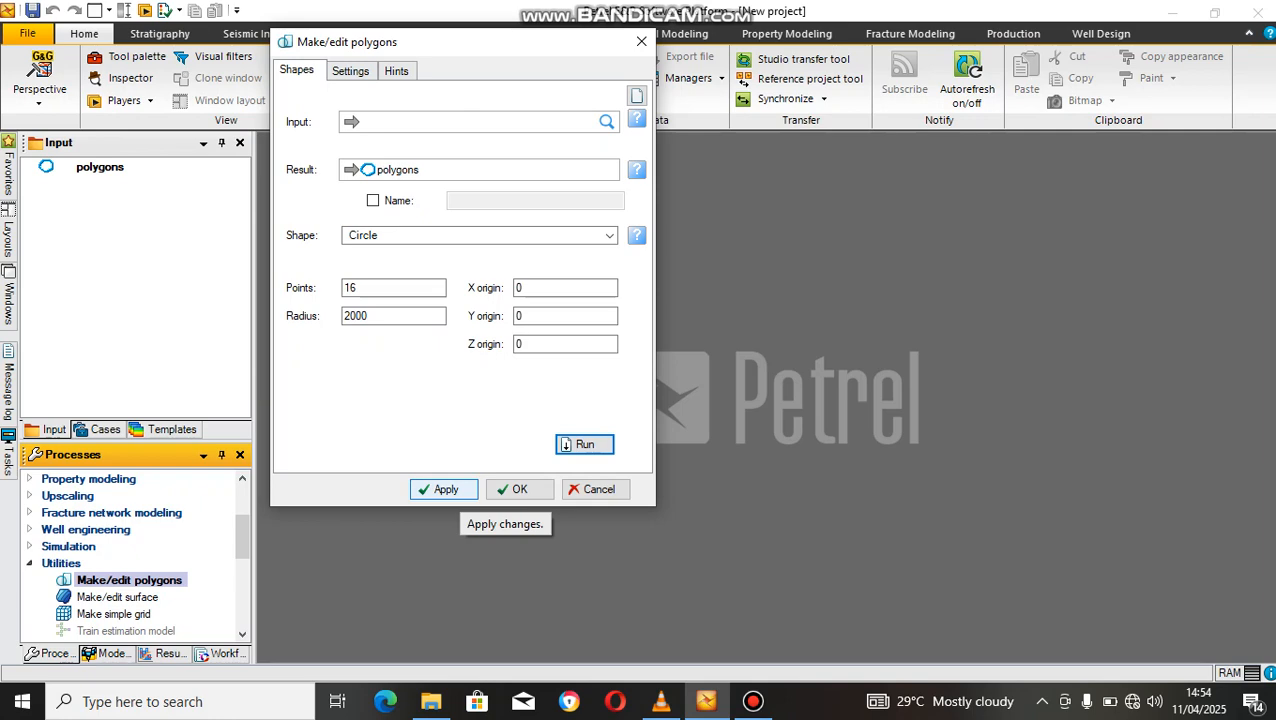
pyautogui.click(444, 489)
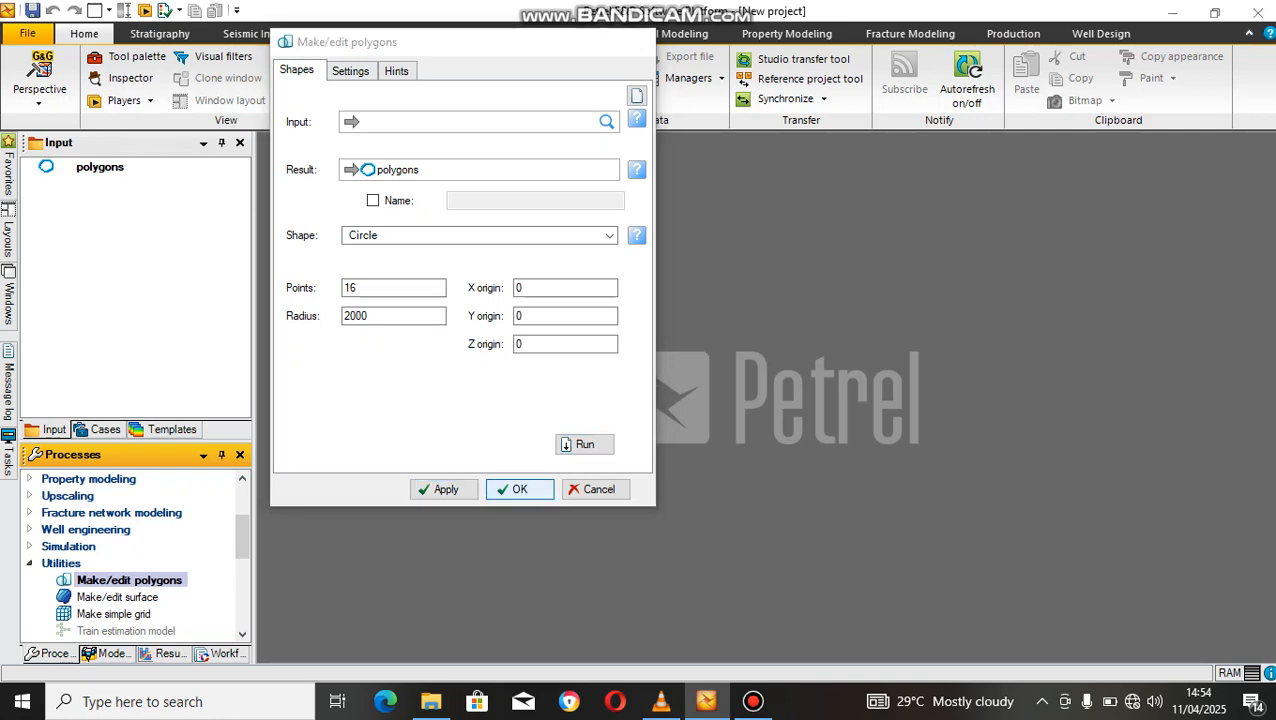
pyautogui.click(515, 489)
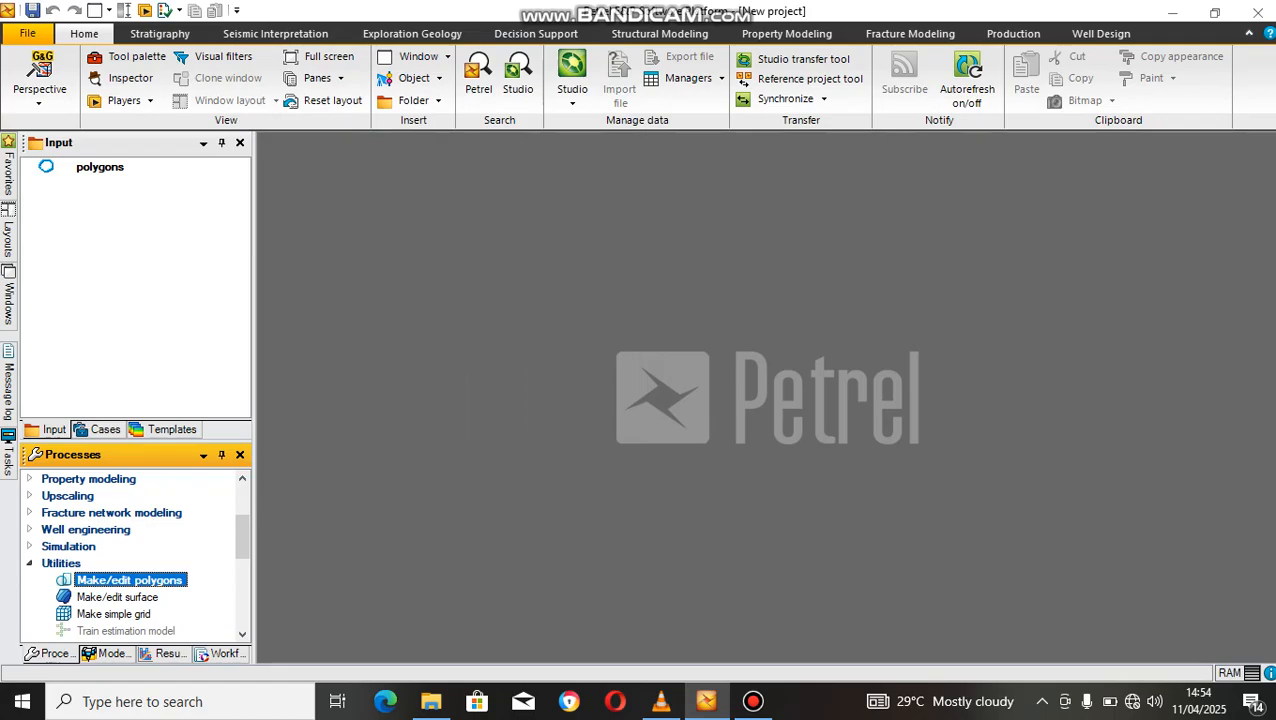
# Step: Start a new simple grid with a constant top limit of -9000 and a constant base limit of -9040
pyautogui.doubleClick(113, 613)
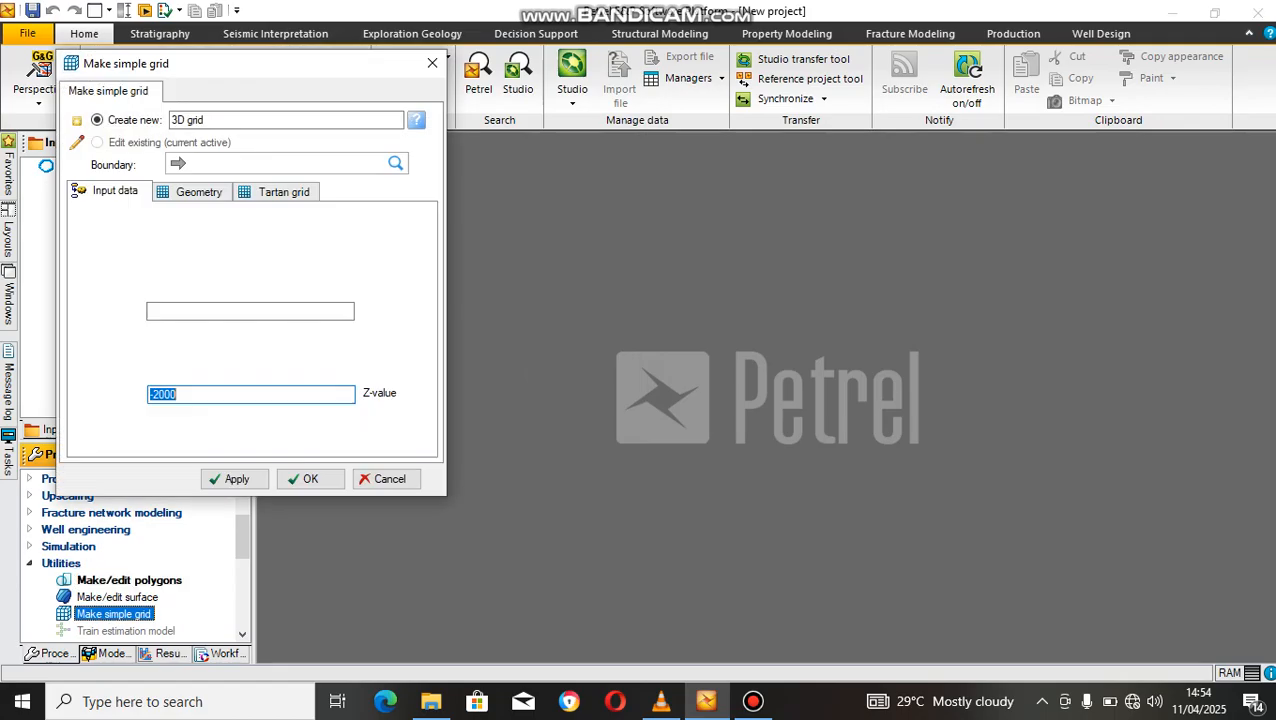
pyautogui.moveTo(280, 63); pyautogui.dragTo(490, 72)
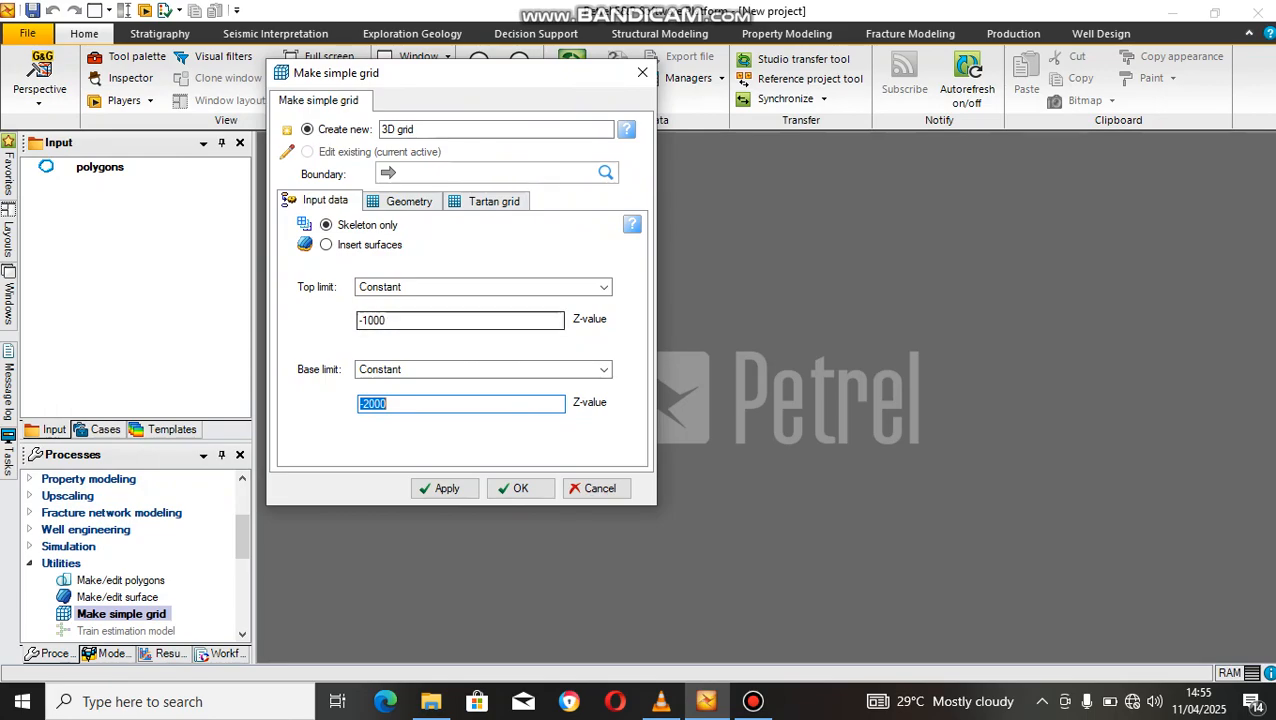
pyautogui.doubleClick(384, 320)
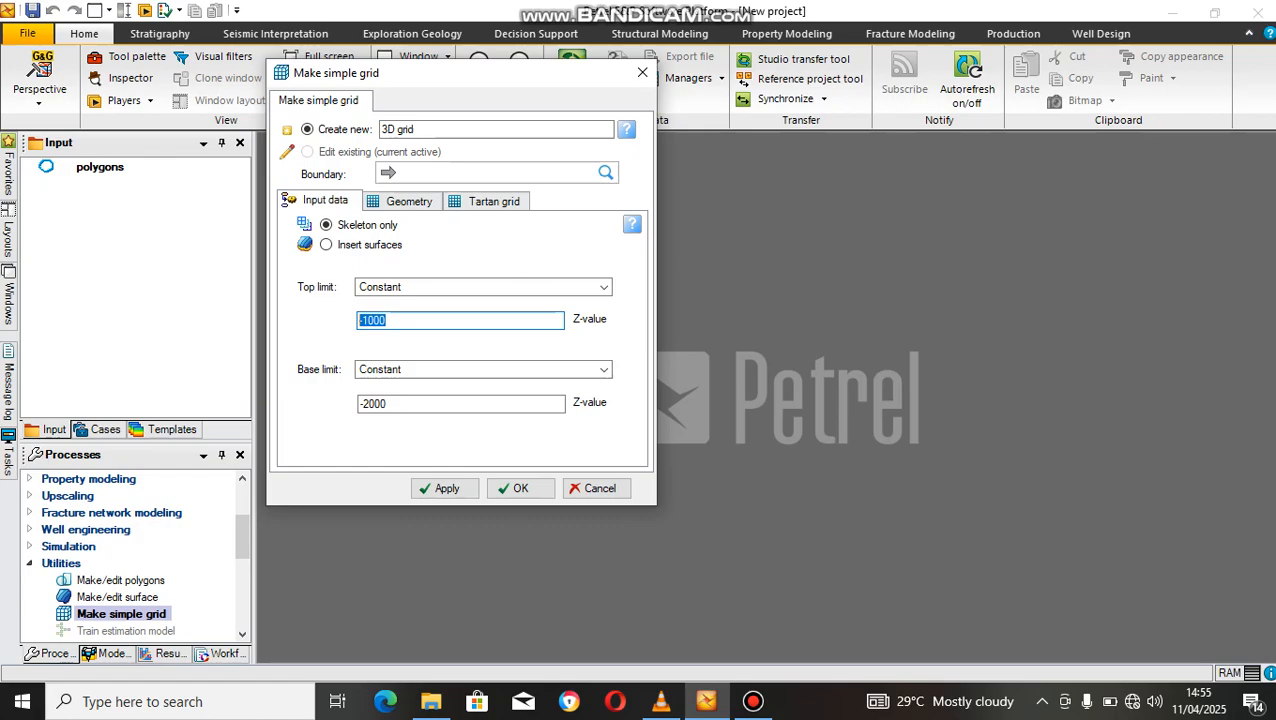
pyautogui.press('BackSpace')
pyautogui.write('-9000')
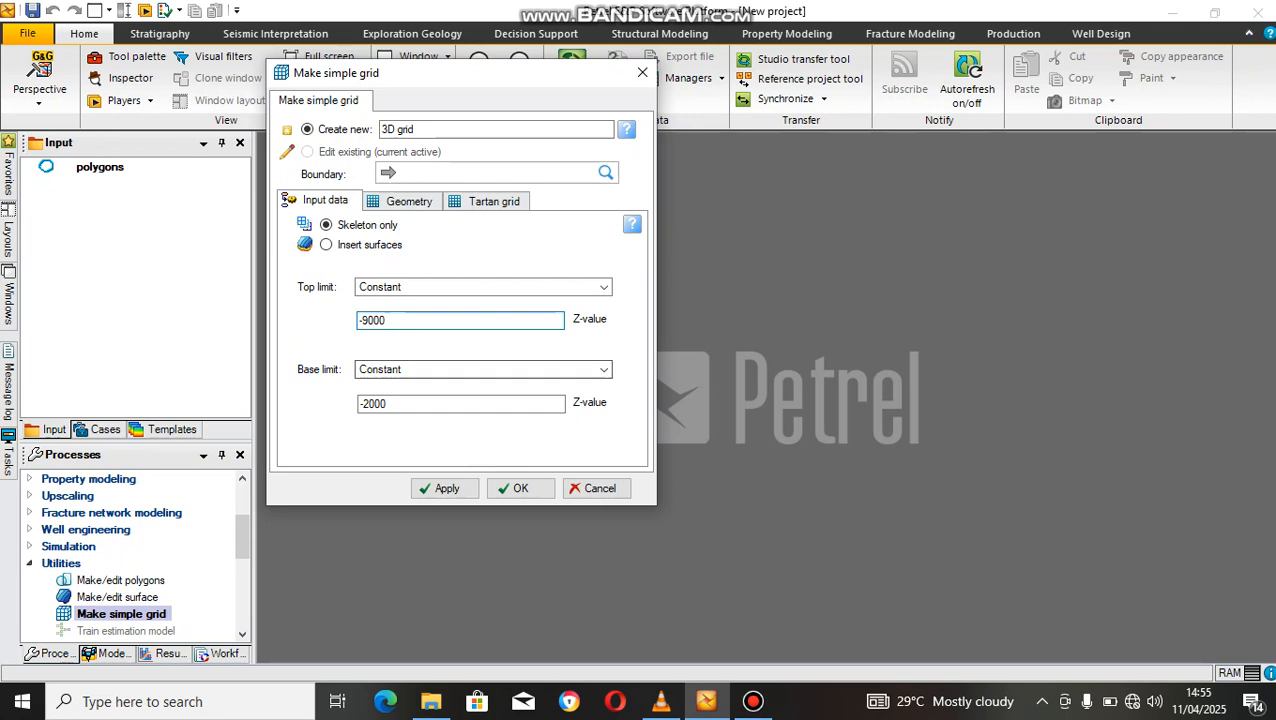
pyautogui.press('Tab')
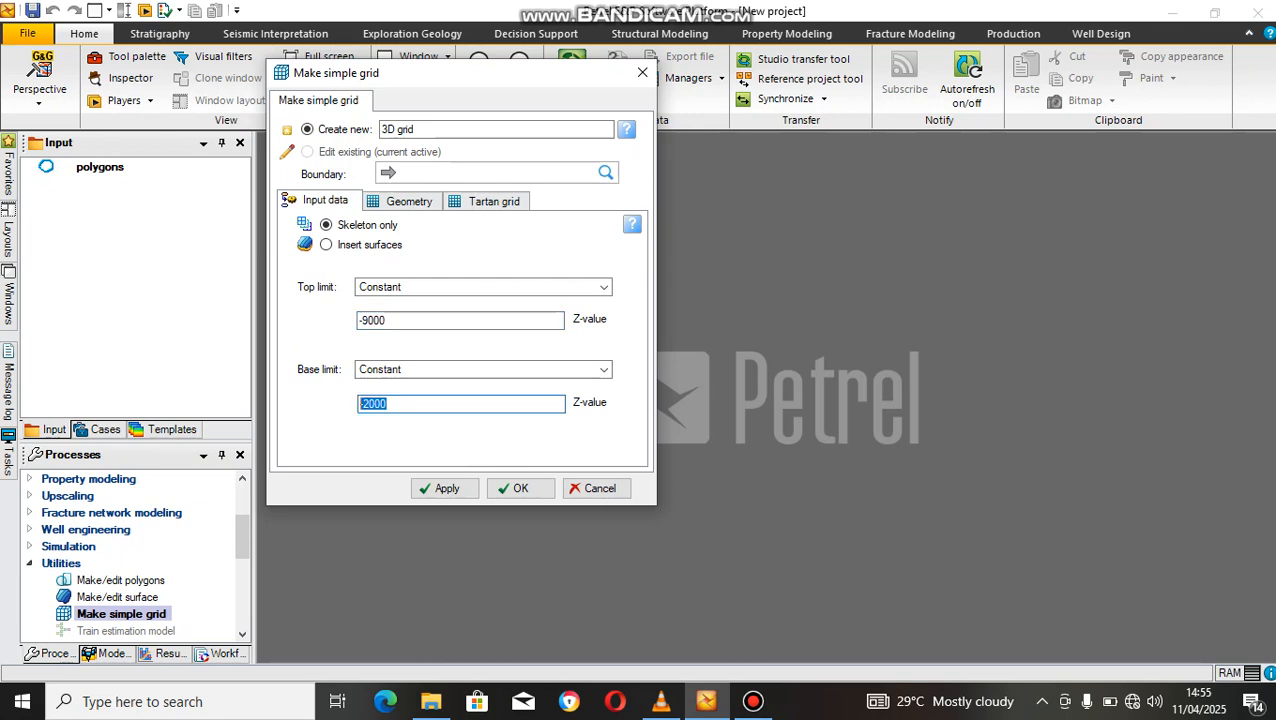
pyautogui.write('-9040')
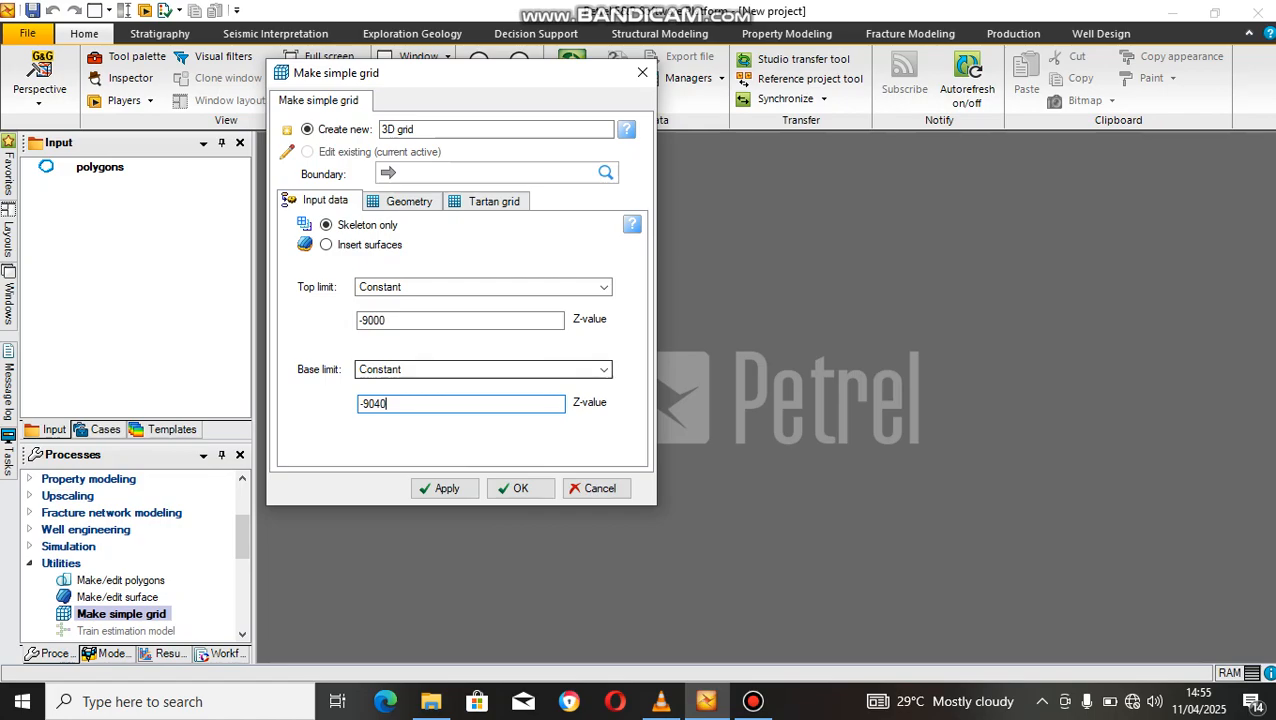
# Step: Set the simple grid's user-defined geometry to an X max of 2000 and a Y max of 2000
pyautogui.click(405, 201)
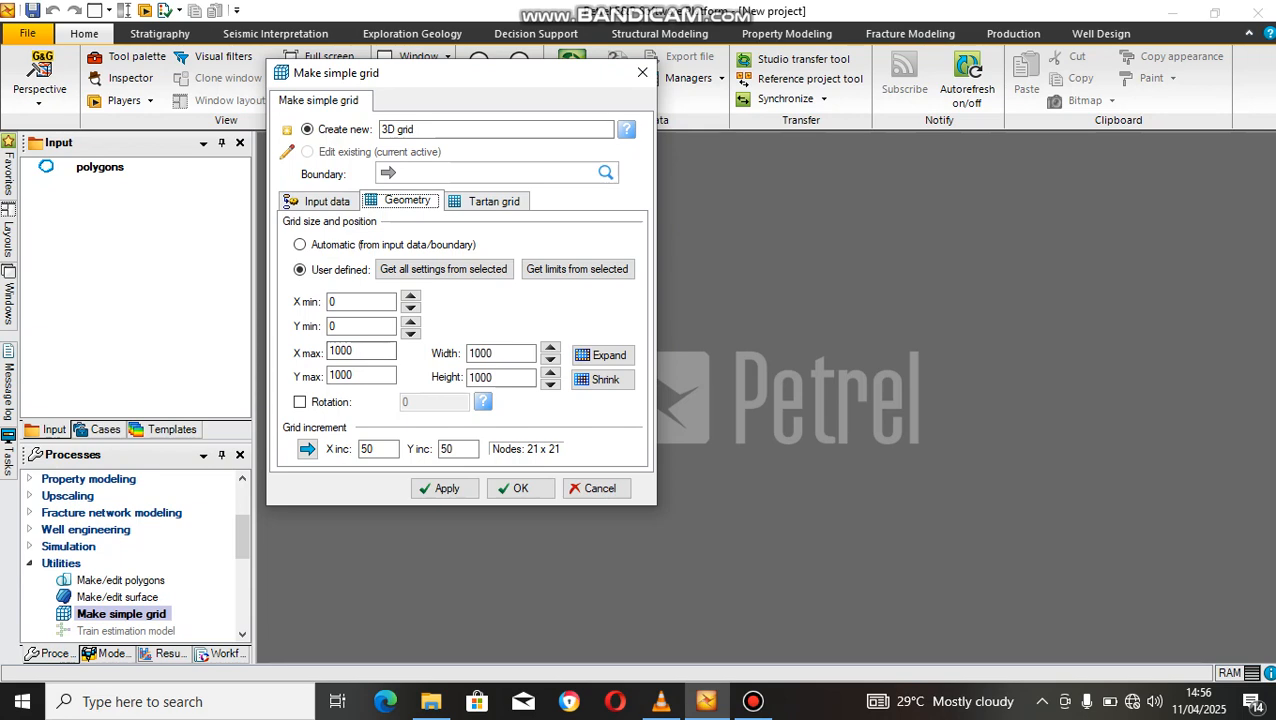
pyautogui.doubleClick(341, 350)
pyautogui.press('BackSpace')
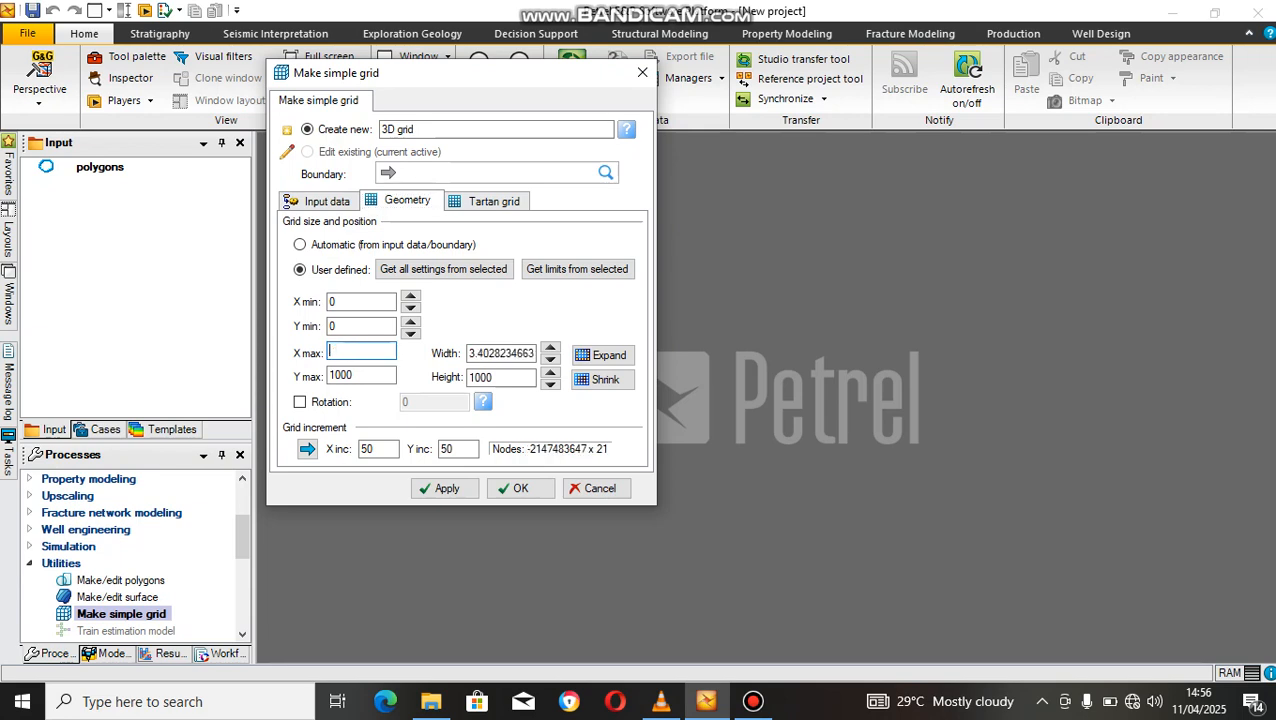
pyautogui.write('2000')
pyautogui.press('Tab')
pyautogui.write('2000')
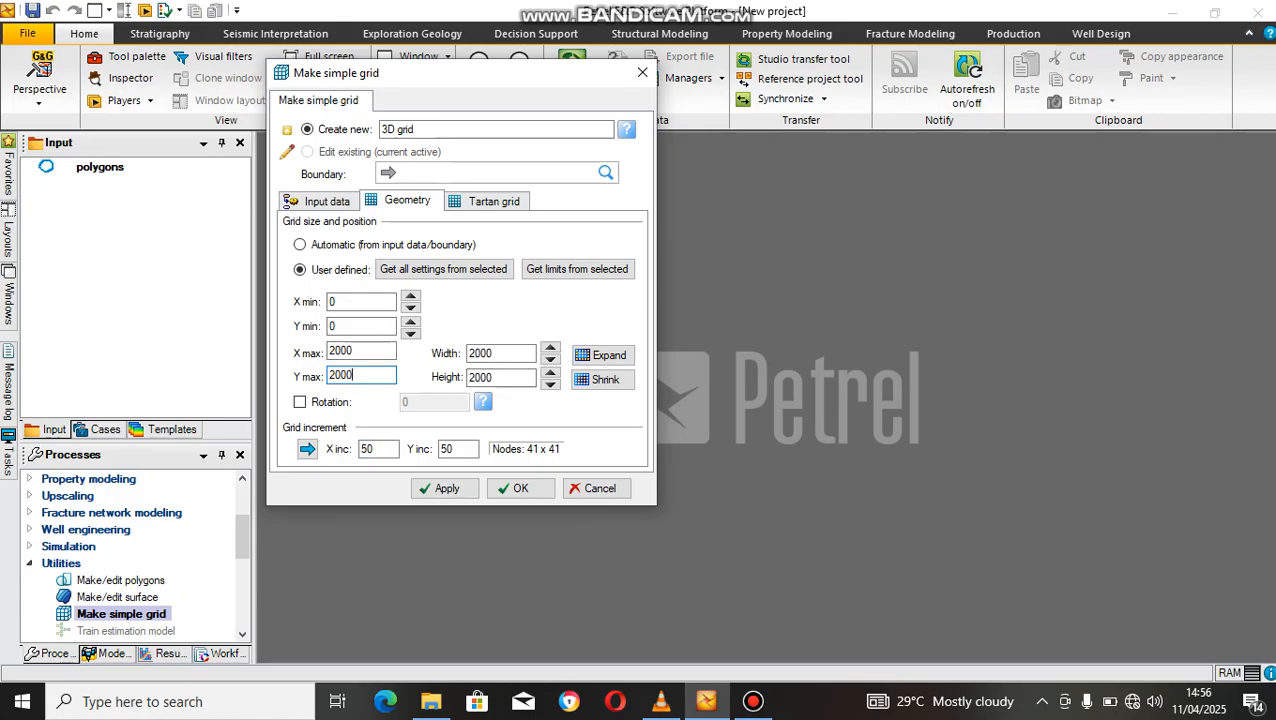
# Step: Assign the circle polygon as the grid boundary and create the 3D grid
pyautogui.click(97, 167)
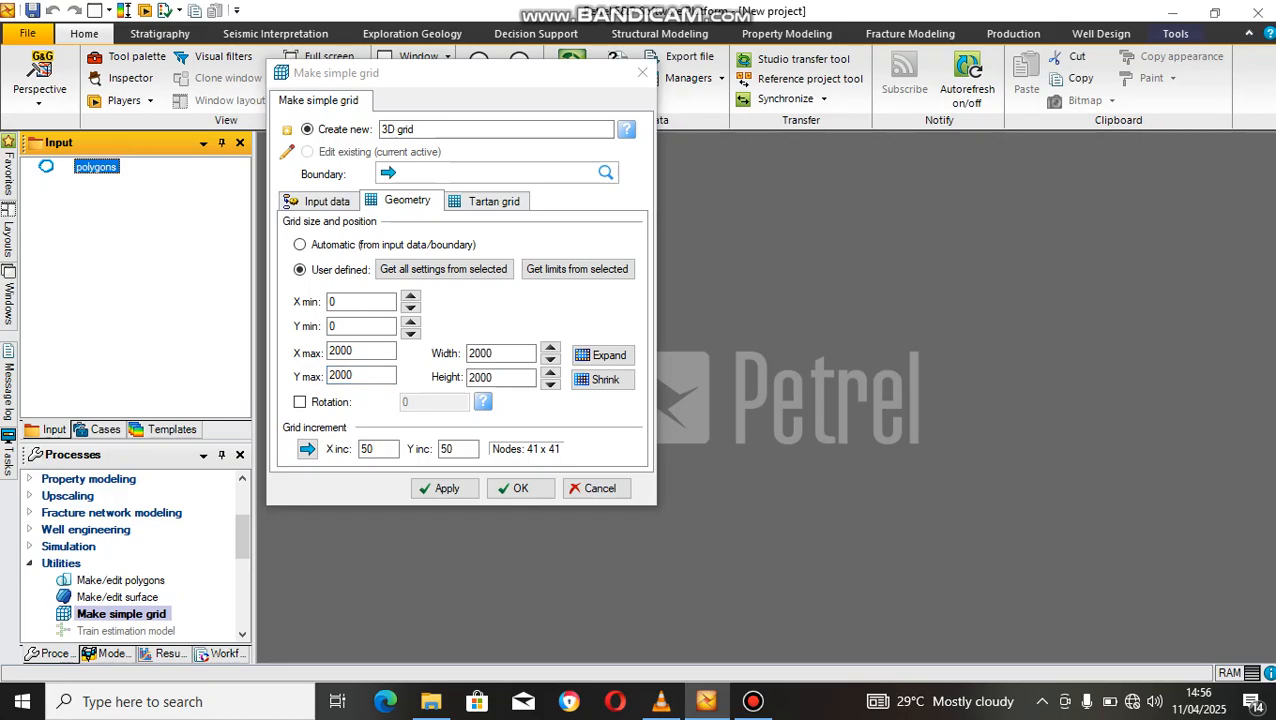
pyautogui.click(388, 172)
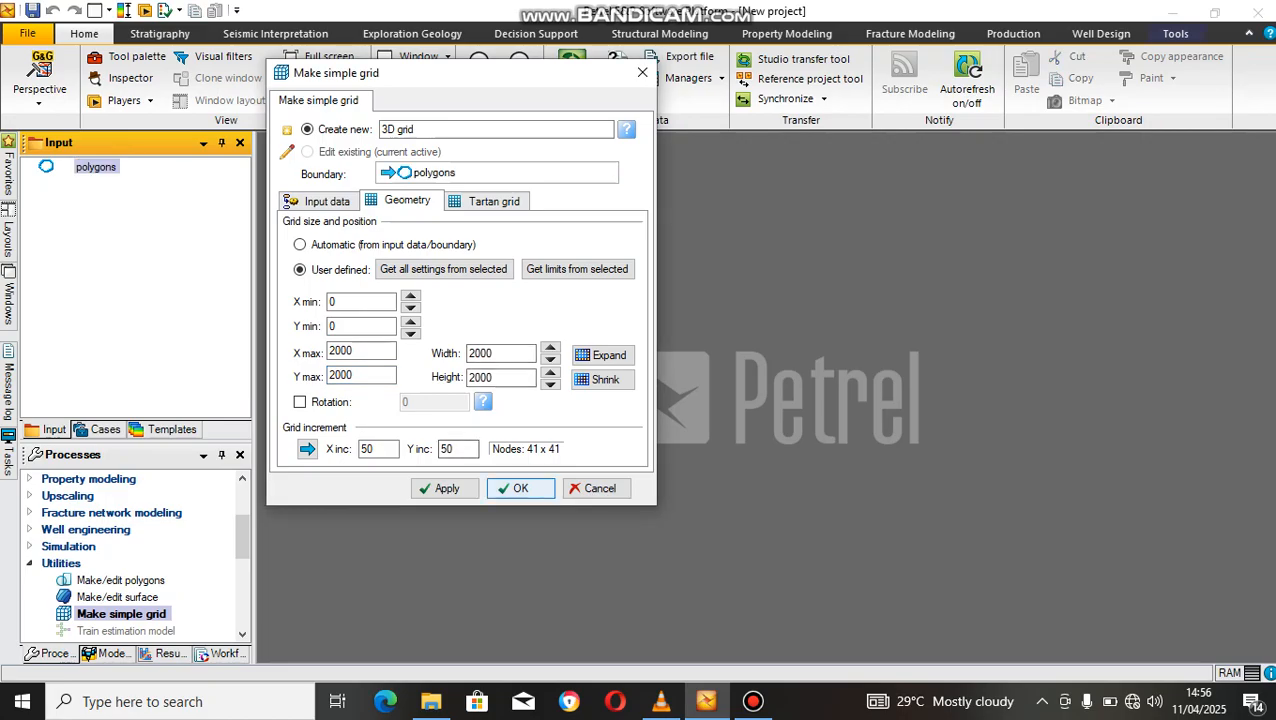
pyautogui.click(446, 490)
pyautogui.click(518, 488)
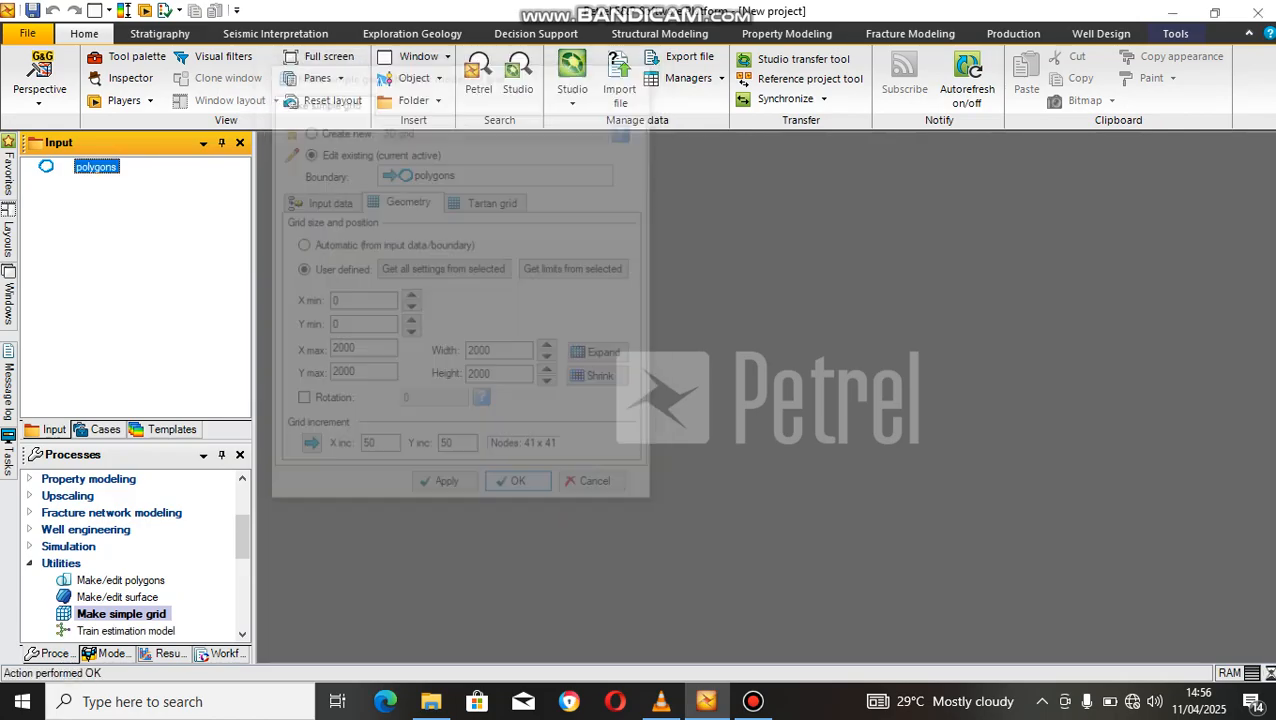
# Step: Show the models and expand New model down to the contents of the 3D grid's Skeleton folder
pyautogui.moveTo(242, 536); pyautogui.dragTo(242, 579)
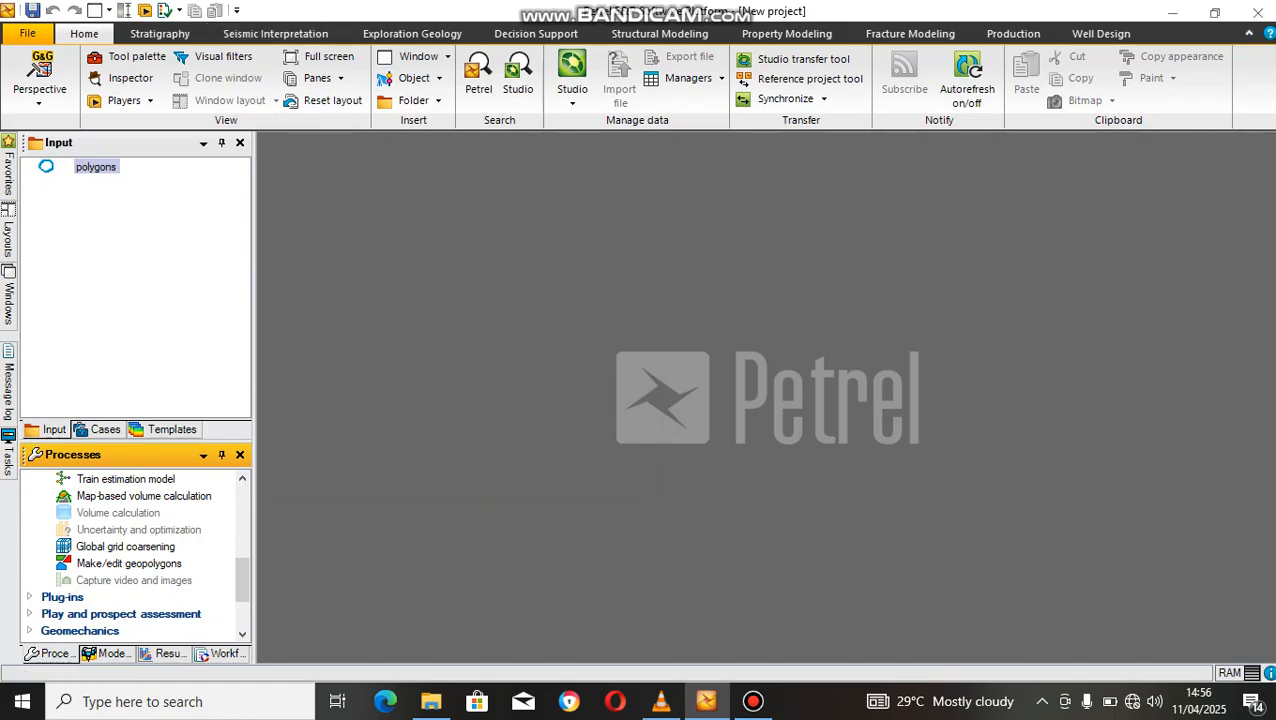
pyautogui.click(110, 654)
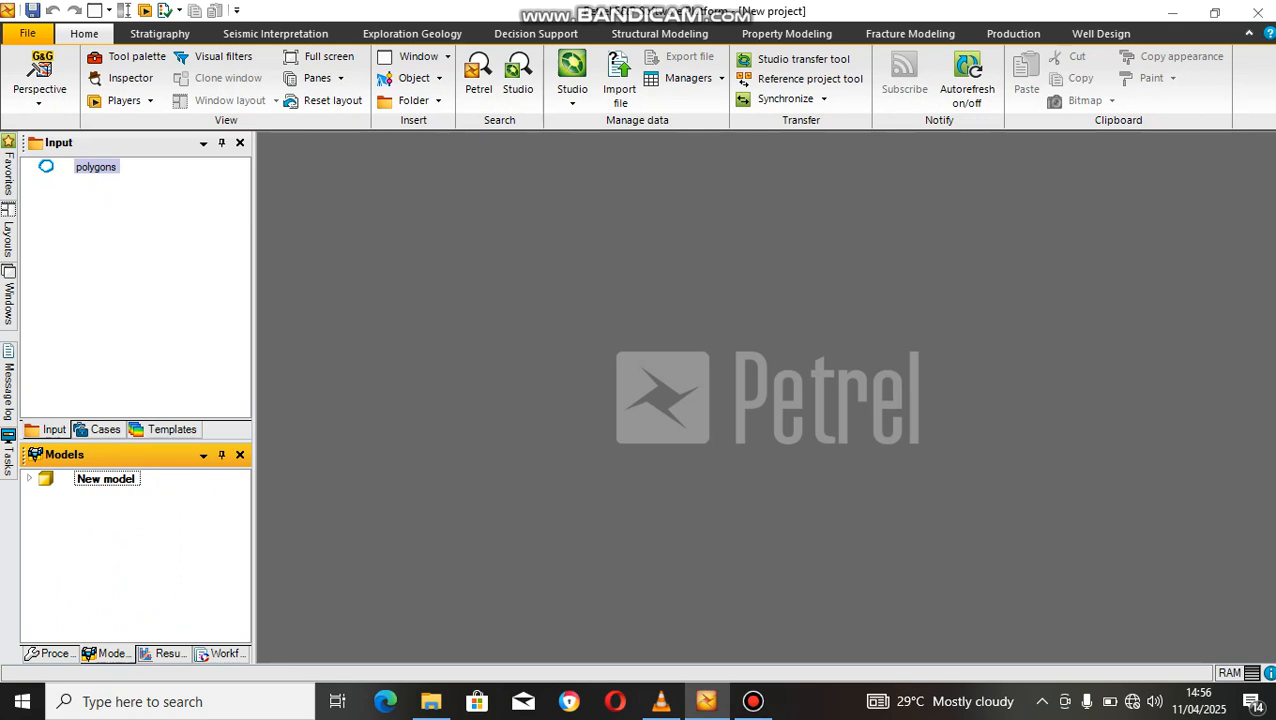
pyautogui.press('Right')
pyautogui.press('Right')
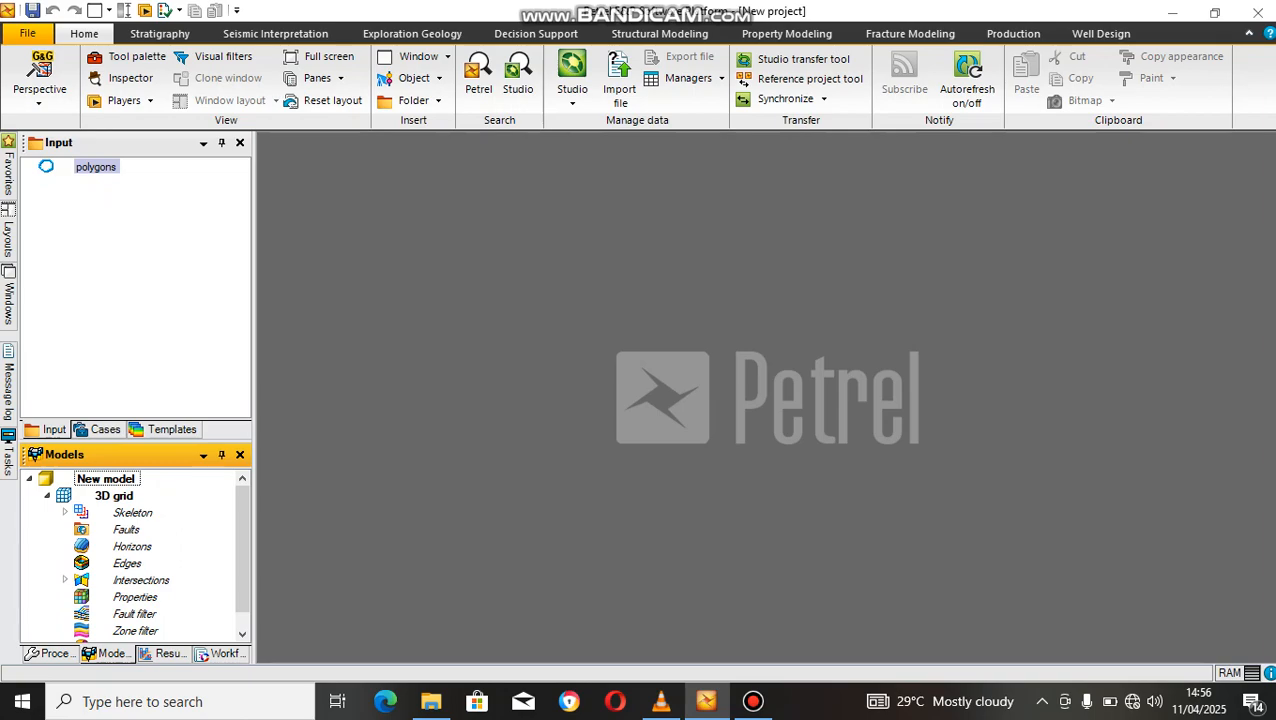
pyautogui.click(65, 512)
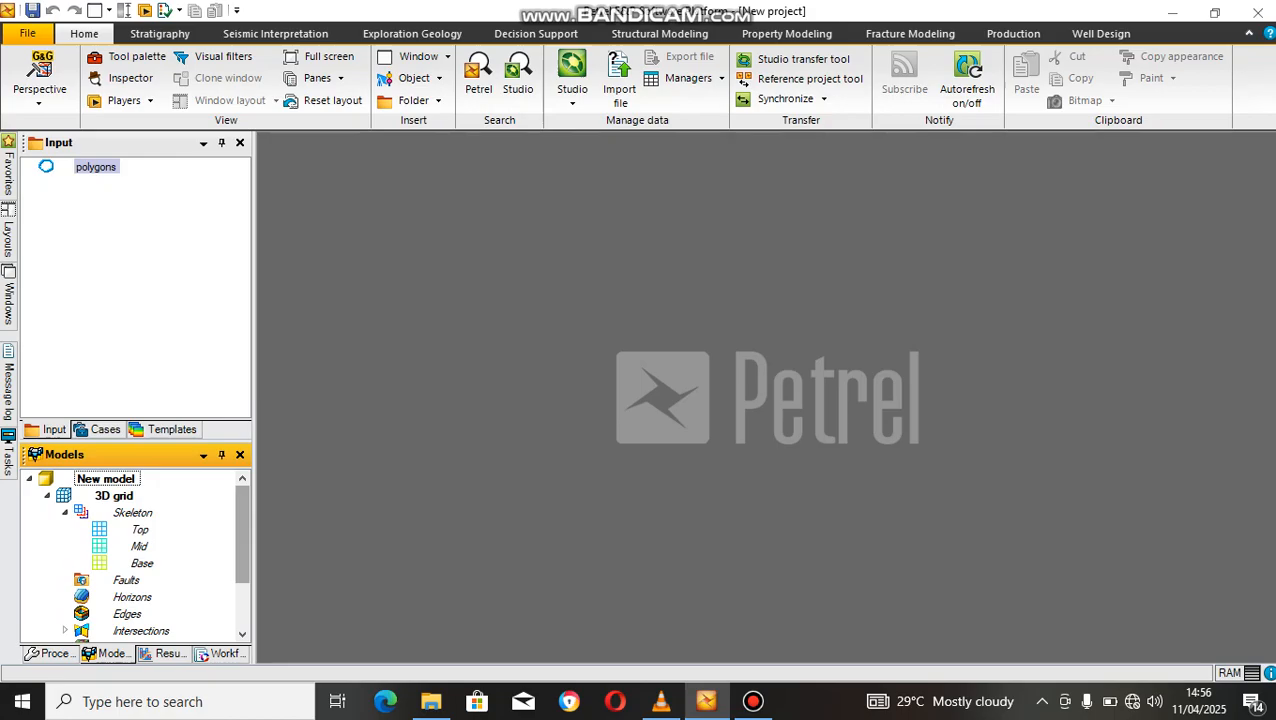
pyautogui.moveTo(242, 534)
pyautogui.mouseDown()
pyautogui.moveTo(242, 568)
pyautogui.moveTo(242, 518)
pyautogui.mouseUp()
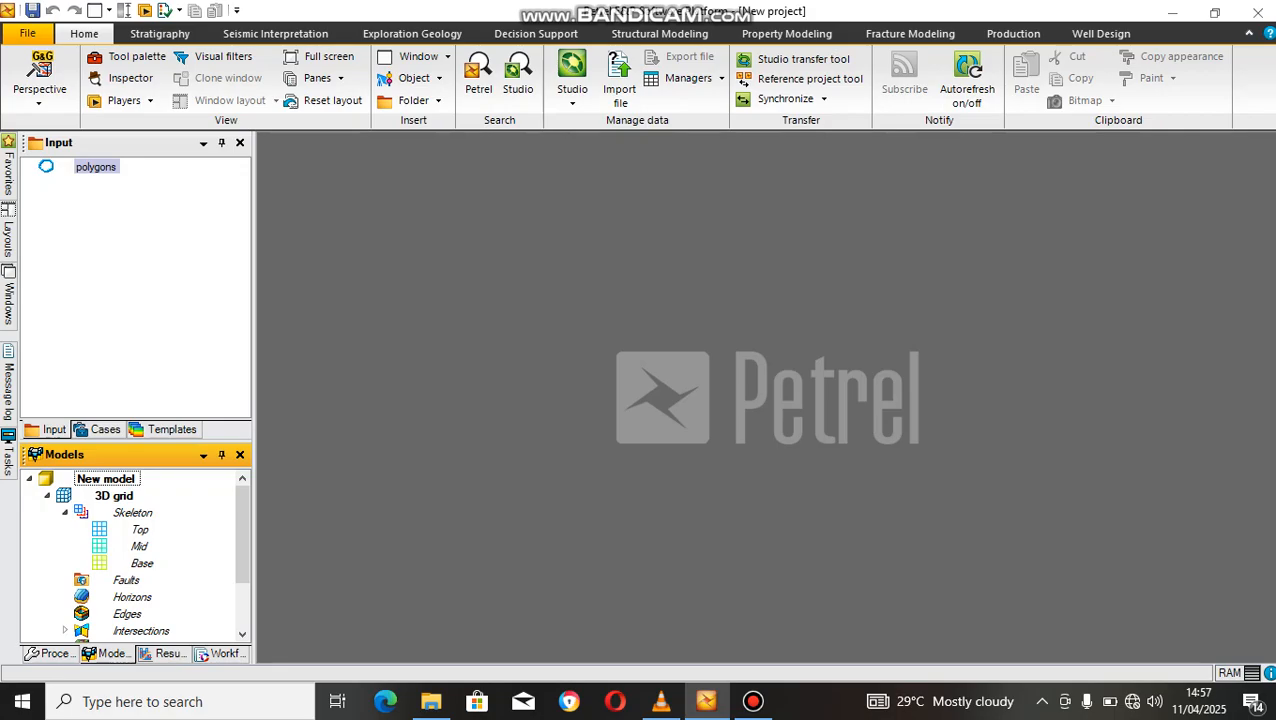
pyautogui.click(139, 529)
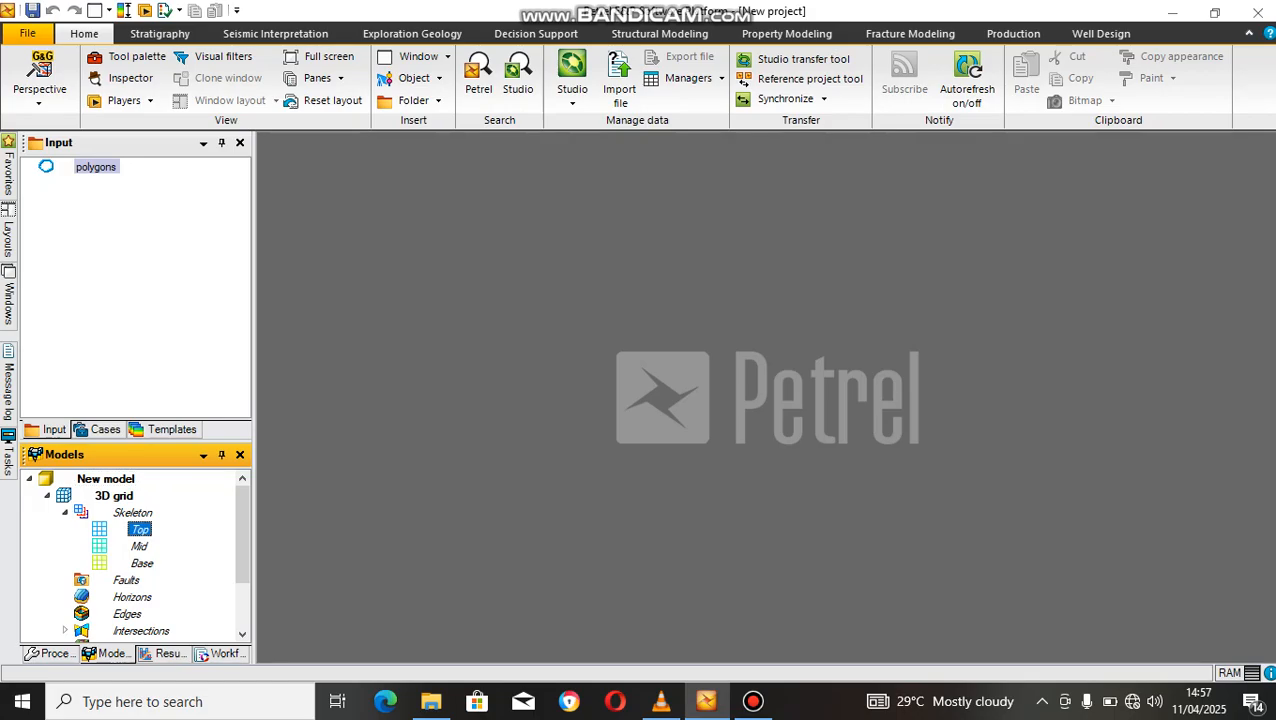
pyautogui.rightClick(139, 530)
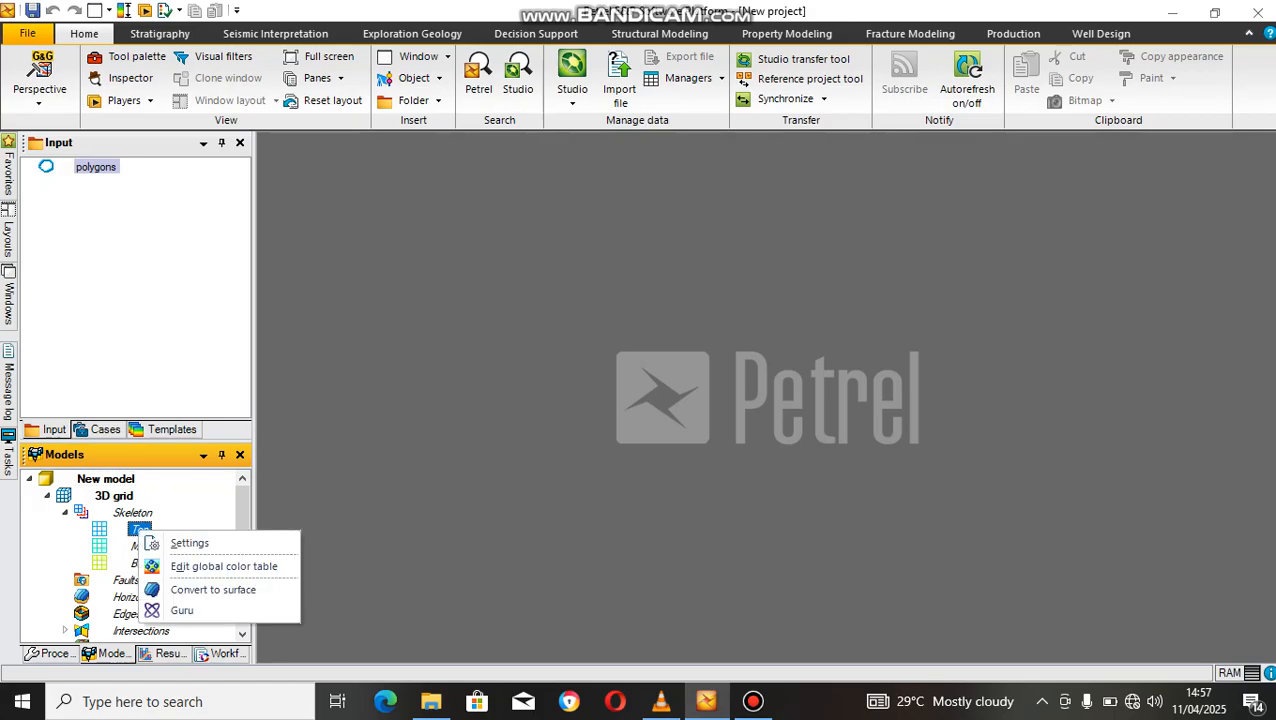
pyautogui.press('Escape')
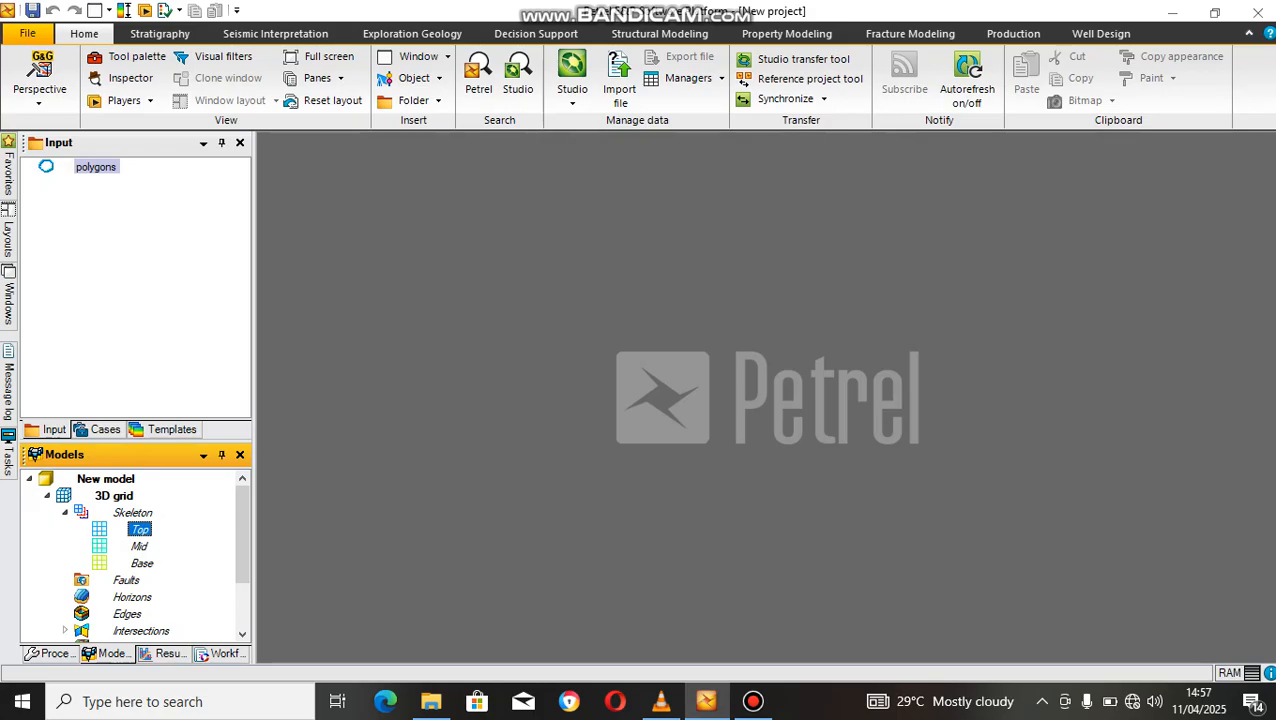
# Step: Convert the 3D grid's whole Skeleton folder to surfaces
pyautogui.click(132, 512)
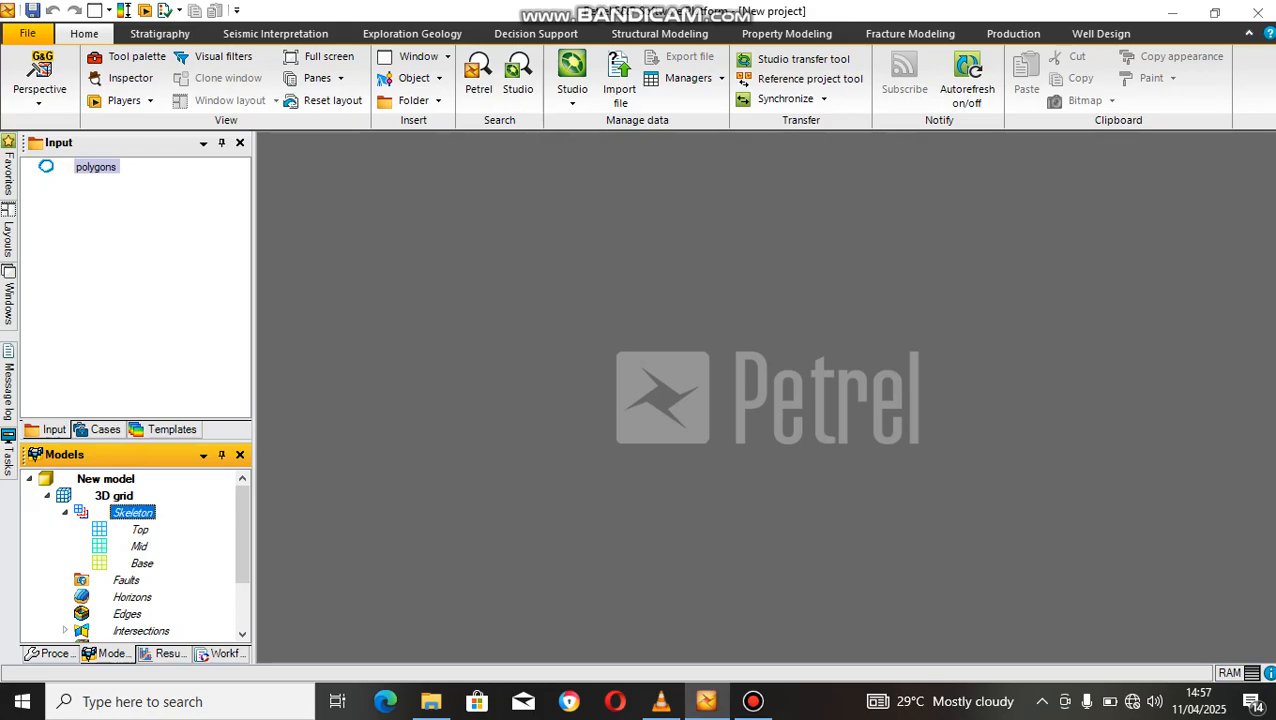
pyautogui.rightClick(131, 512)
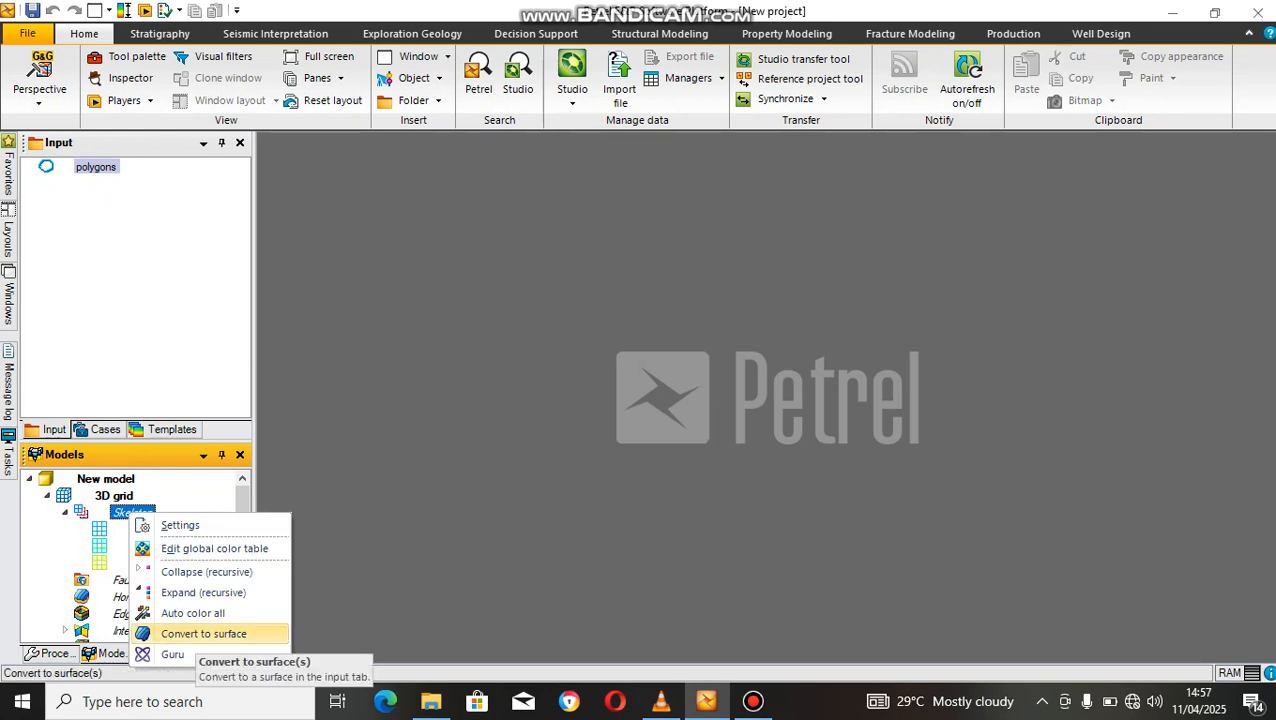
pyautogui.click(203, 633)
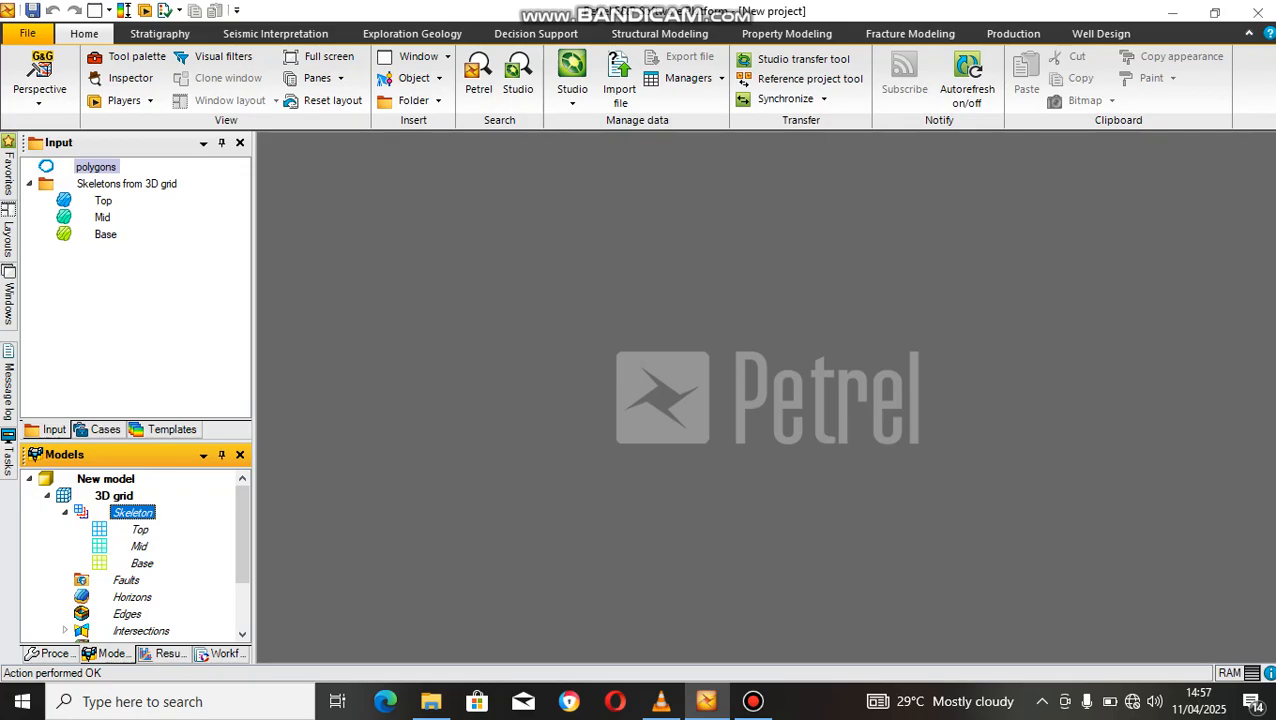
# Step: Duplicate the Mid surface, continuing spatially unaware, and move the Base surface below the copy in the input tree
pyautogui.click(102, 217)
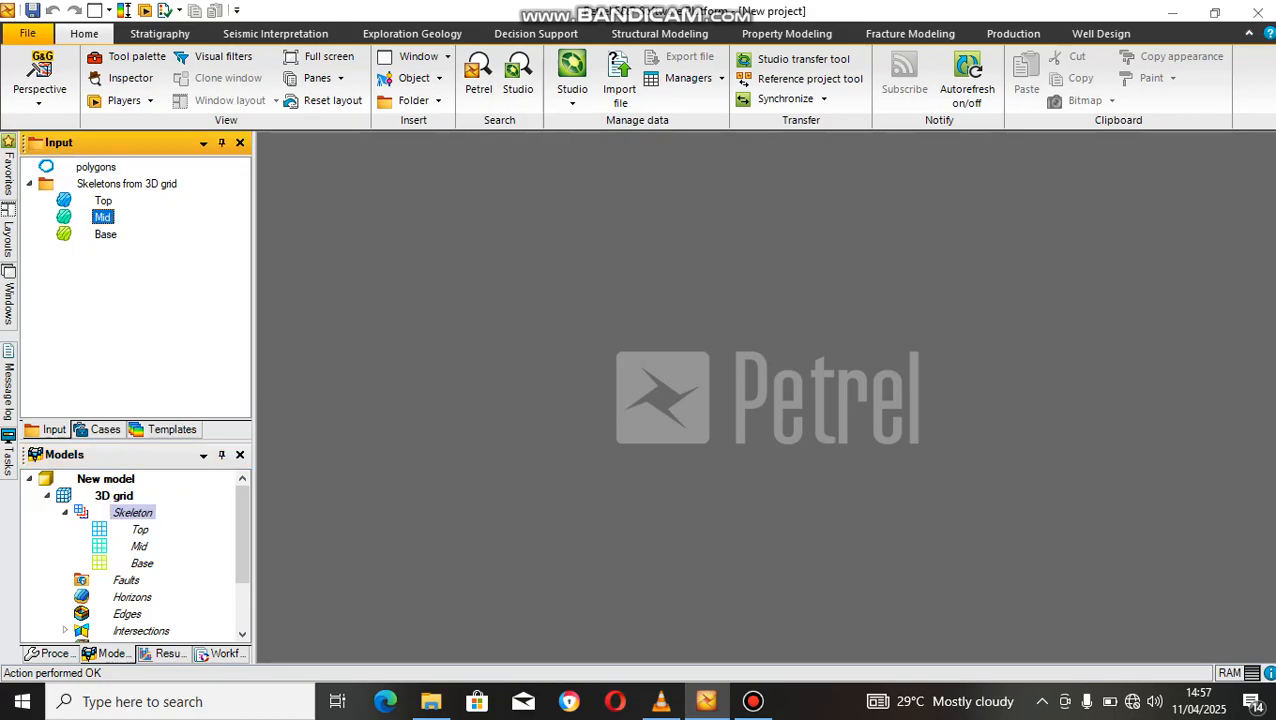
pyautogui.rightClick(102, 217)
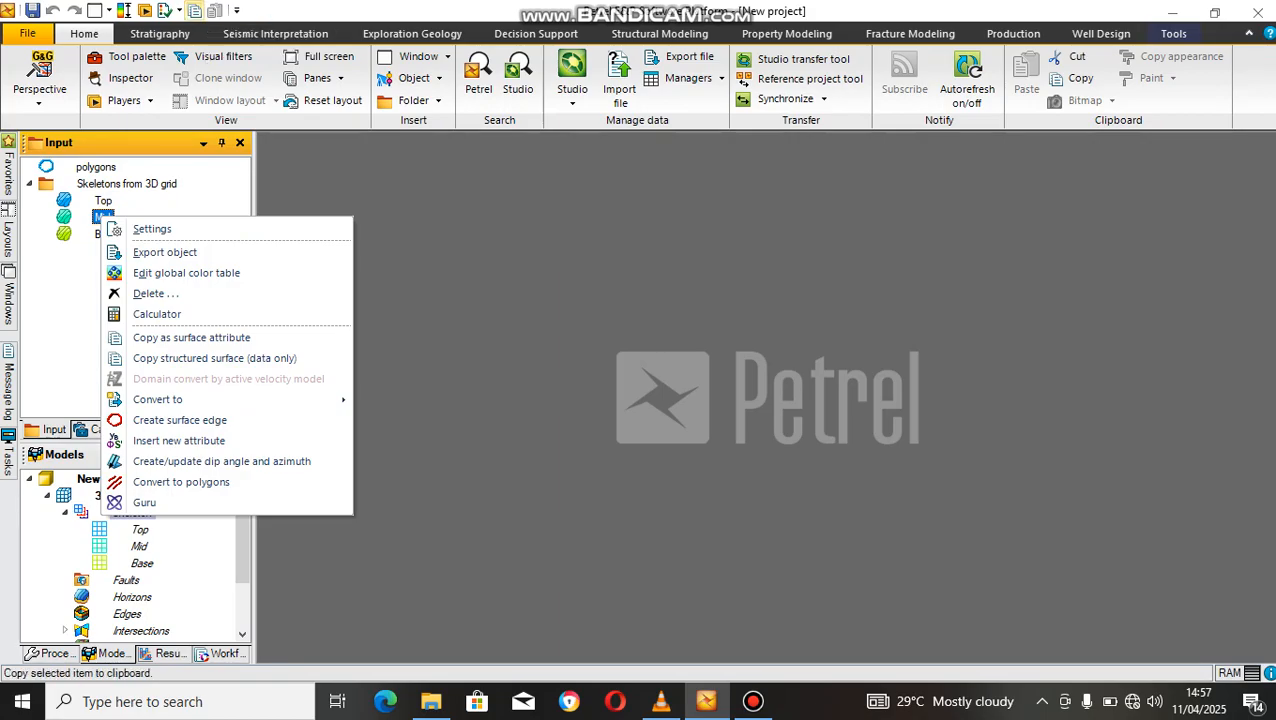
pyautogui.click(193, 10)
pyautogui.click(214, 10)
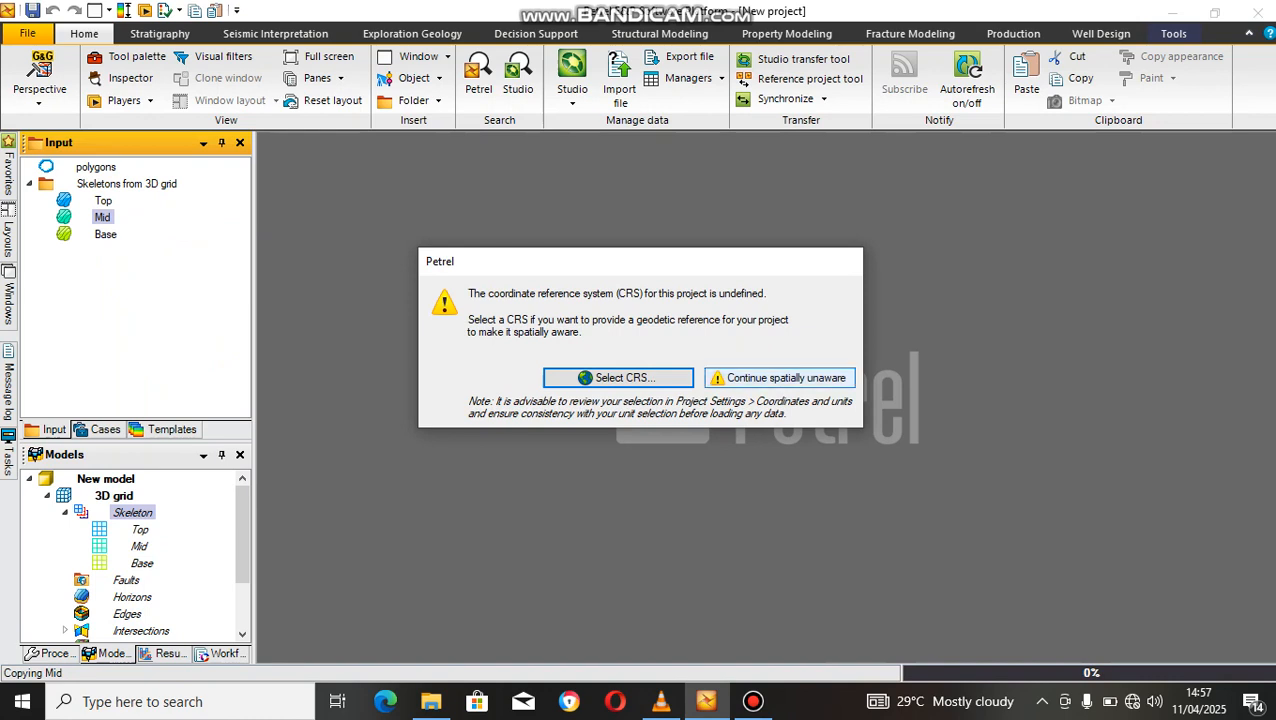
pyautogui.click(780, 377)
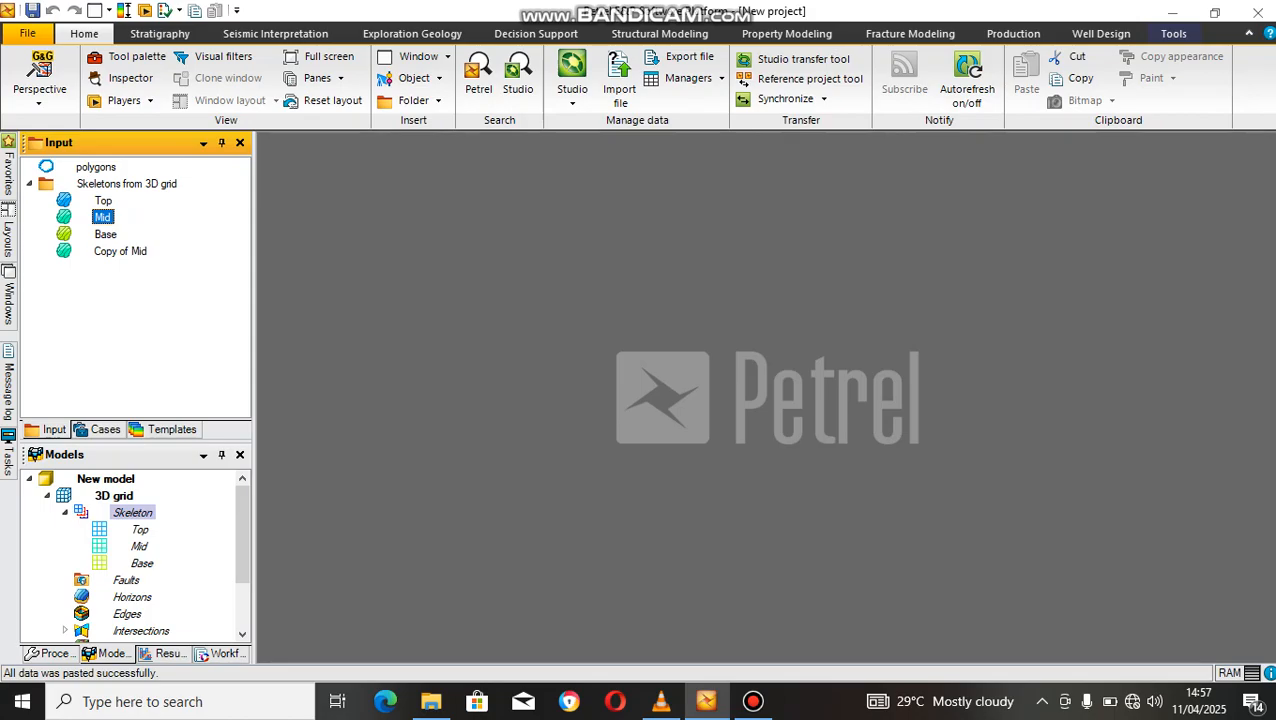
pyautogui.moveTo(105, 234); pyautogui.dragTo(110, 285)
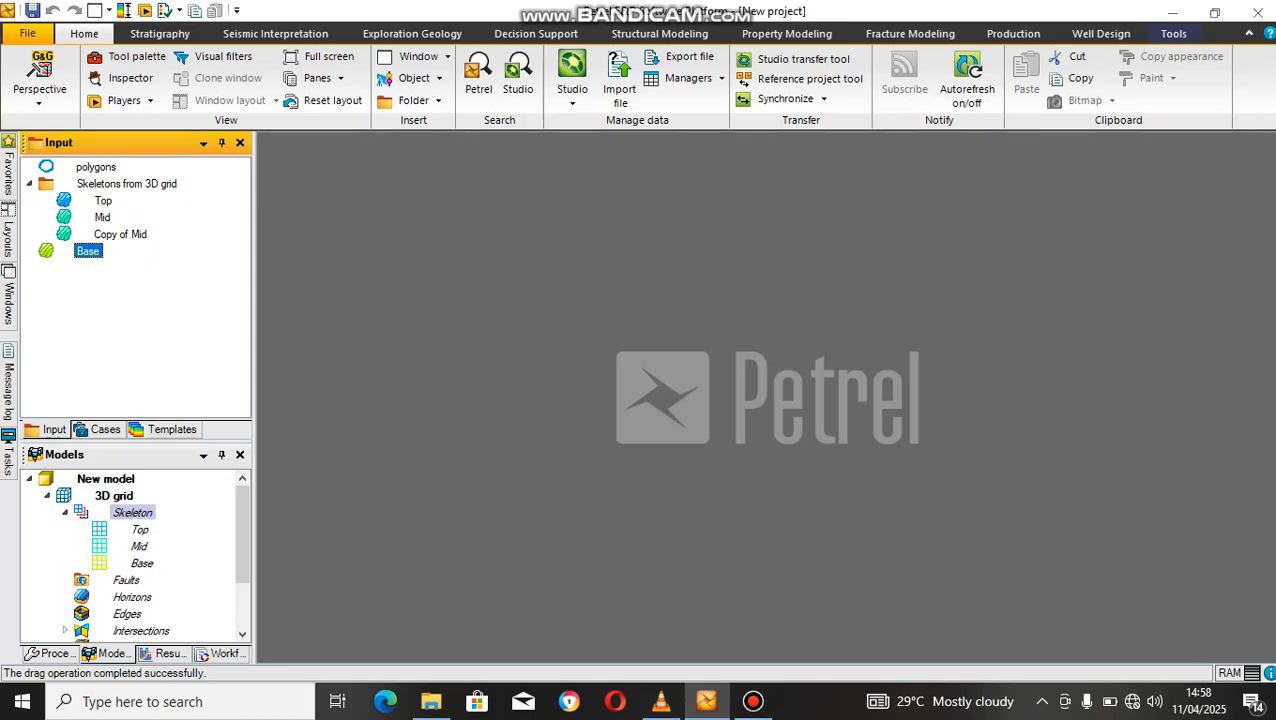
# Step: Rename the Top surface as ZONE 1
pyautogui.doubleClick(103, 200)
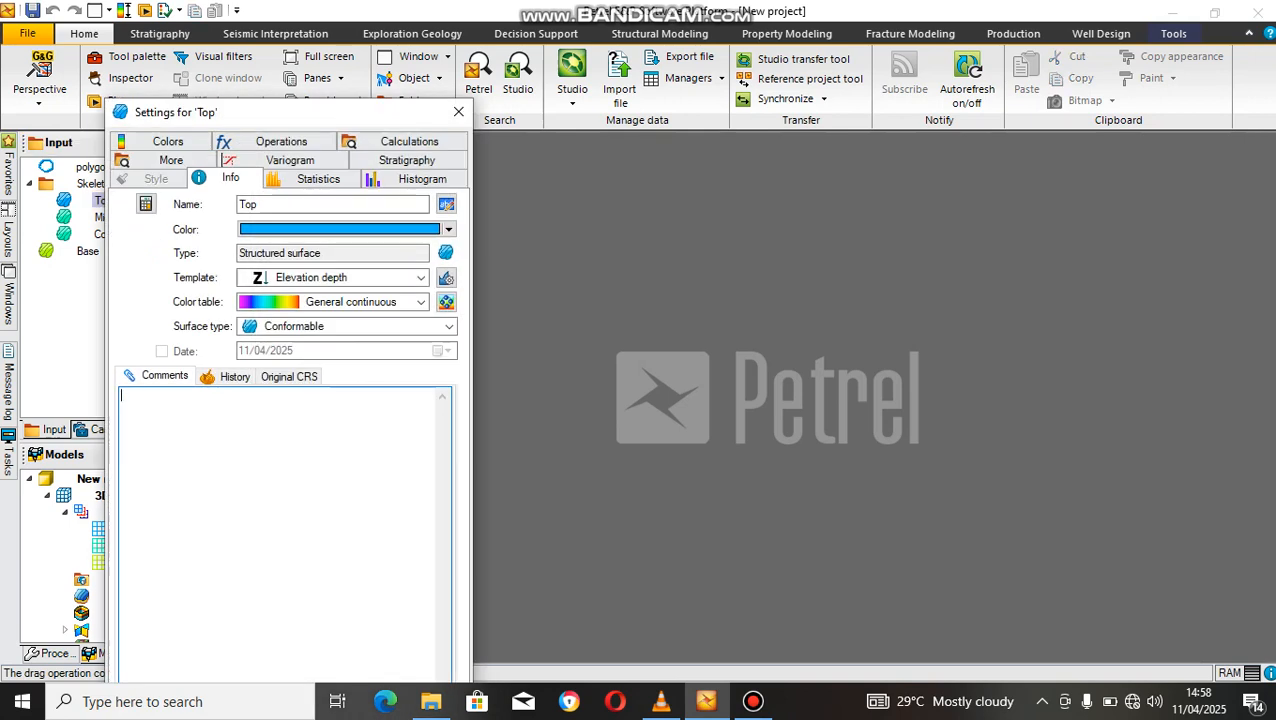
pyautogui.doubleClick(248, 204)
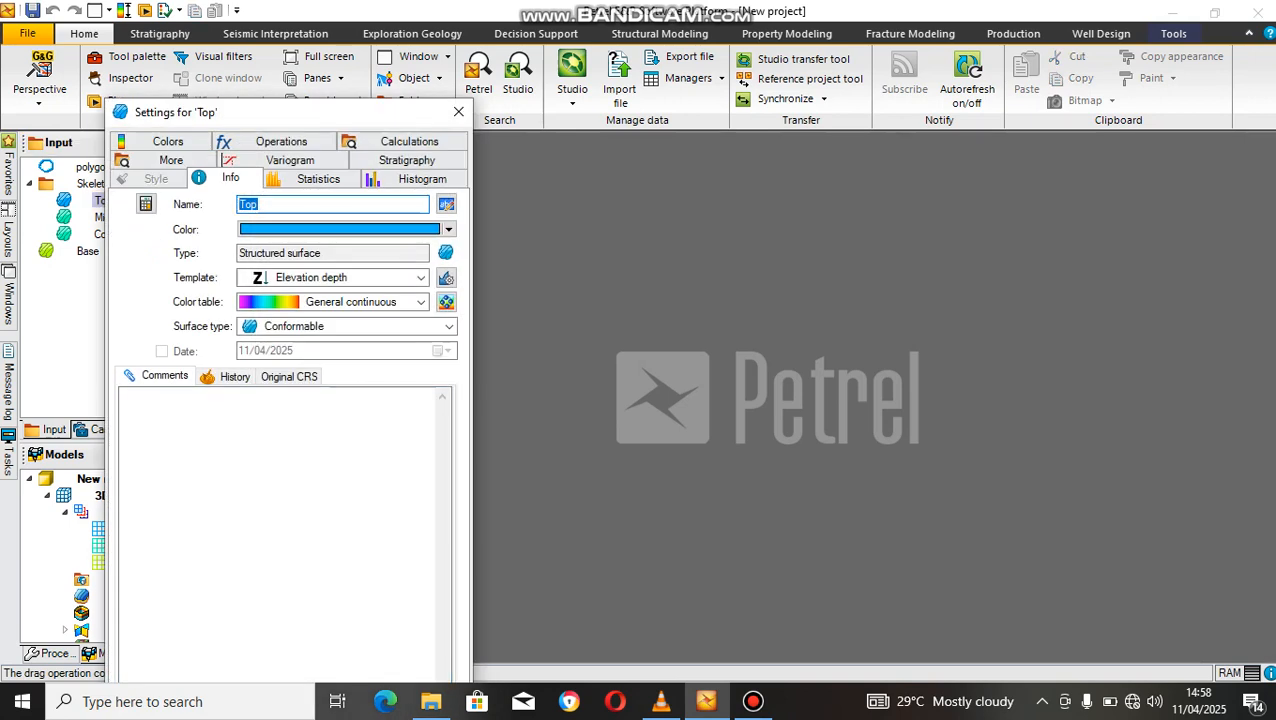
pyautogui.write('ZONE 1')
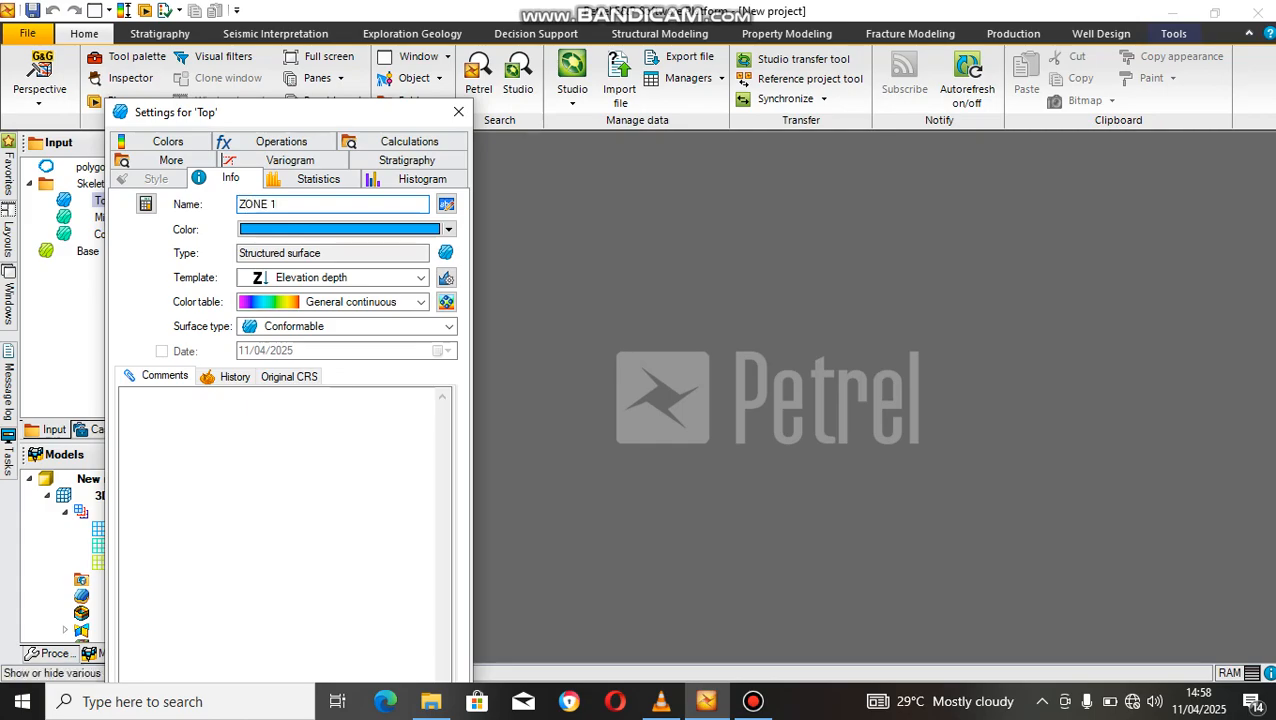
pyautogui.moveTo(309, 117); pyautogui.dragTo(335, 19)
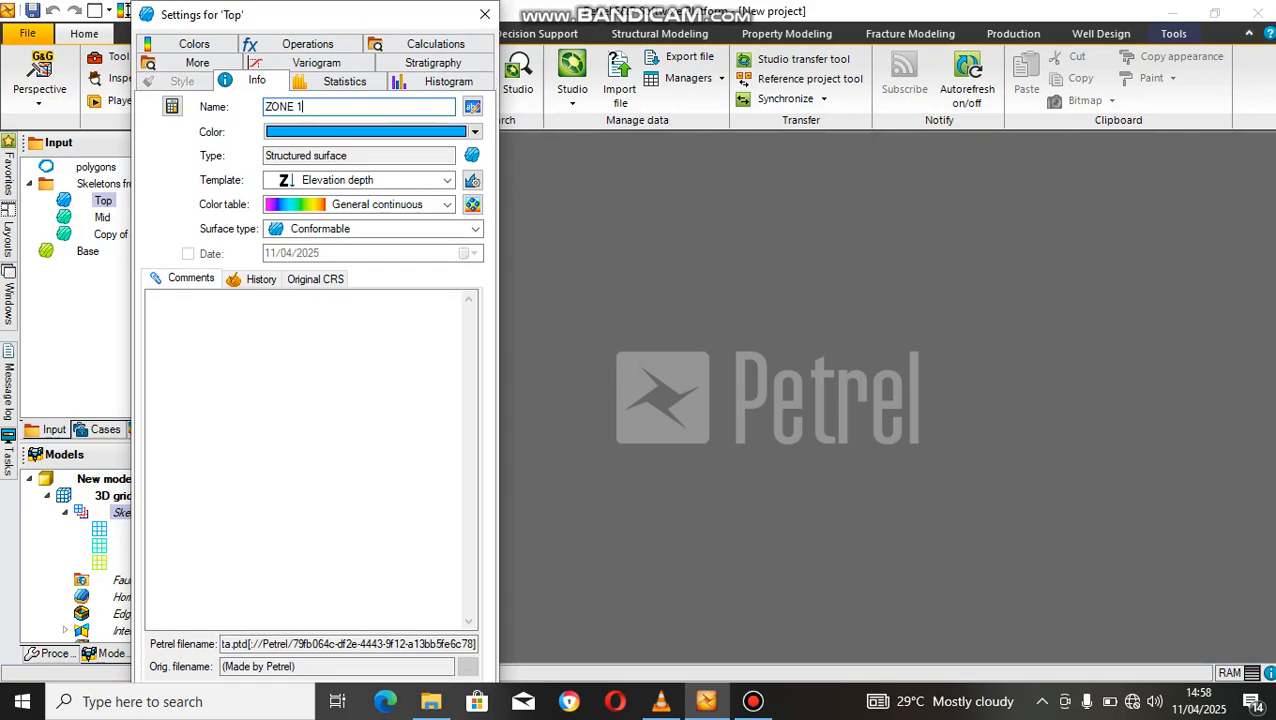
pyautogui.click(287, 664)
pyautogui.click(362, 664)
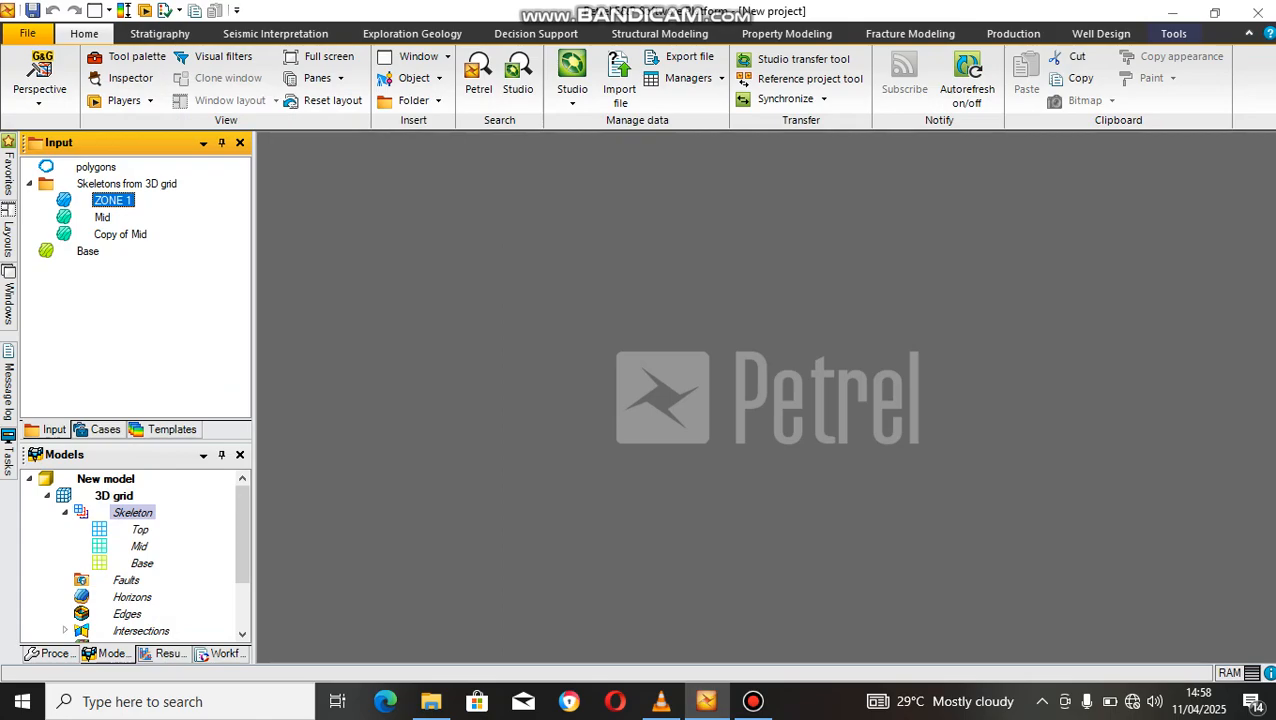
# Step: Change the name of the first skeleton surface to ZONE A
pyautogui.rightClick(118, 199)
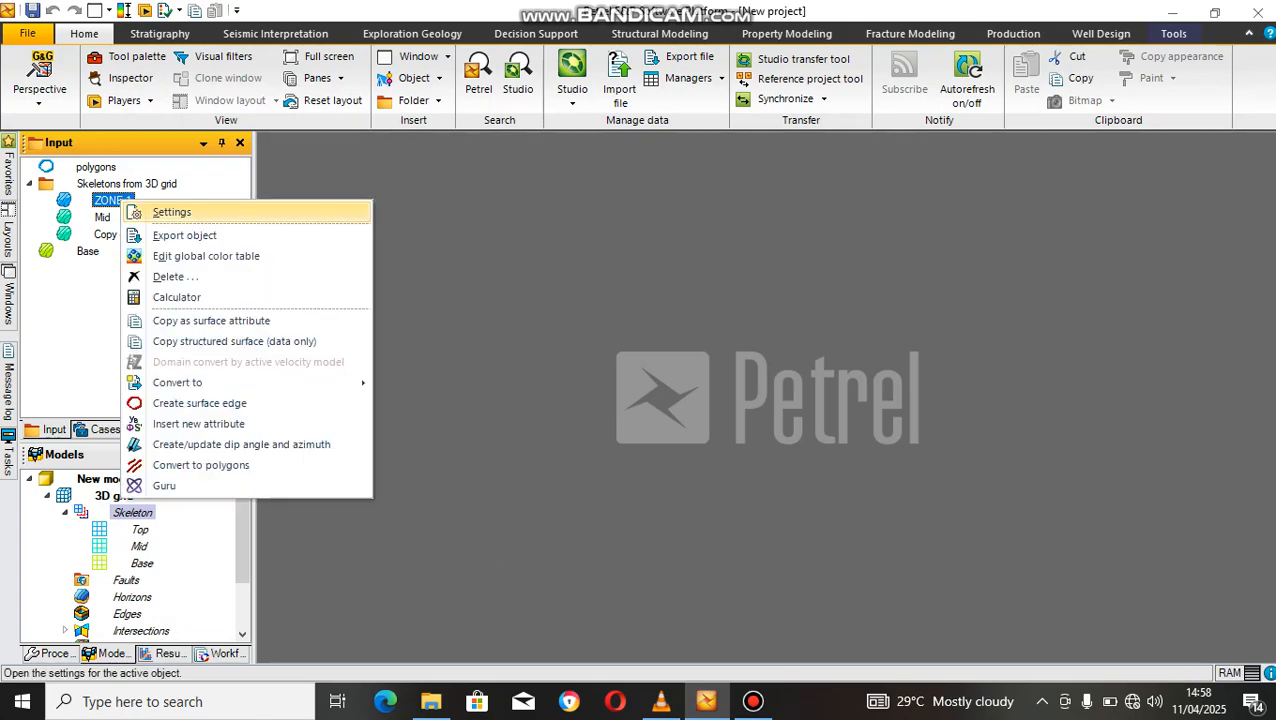
pyautogui.click(150, 208)
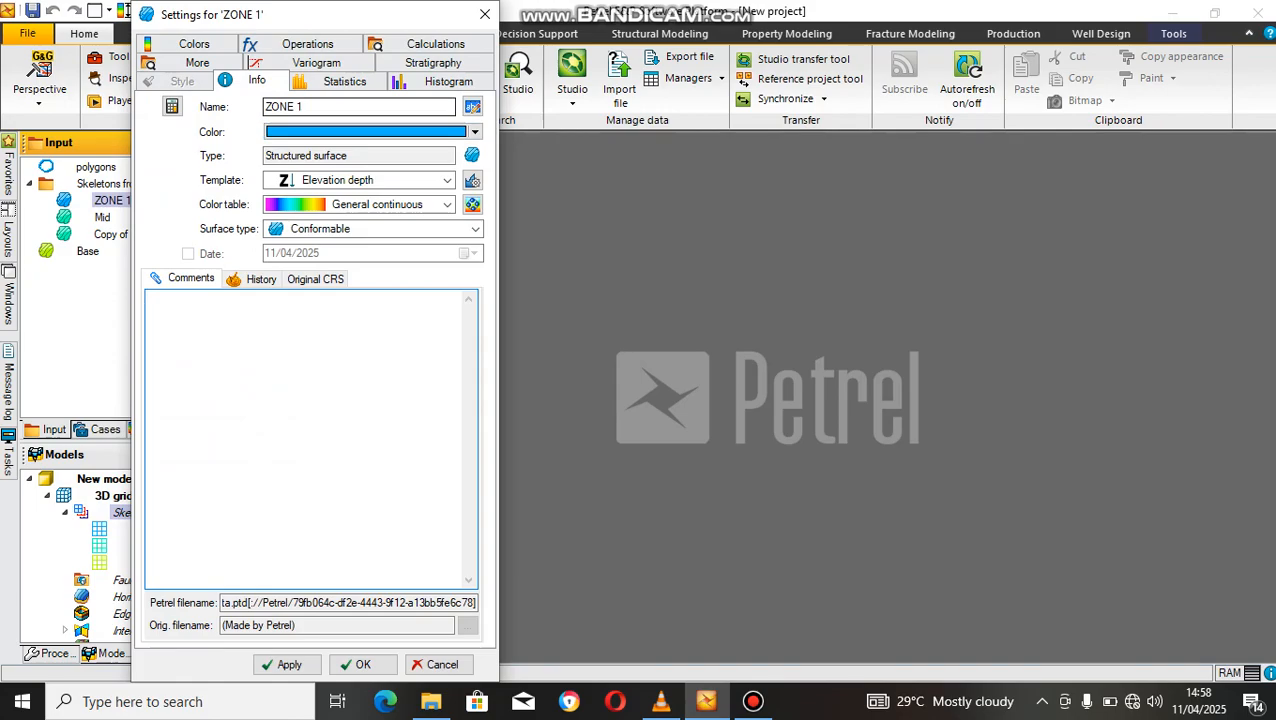
pyautogui.write('A')
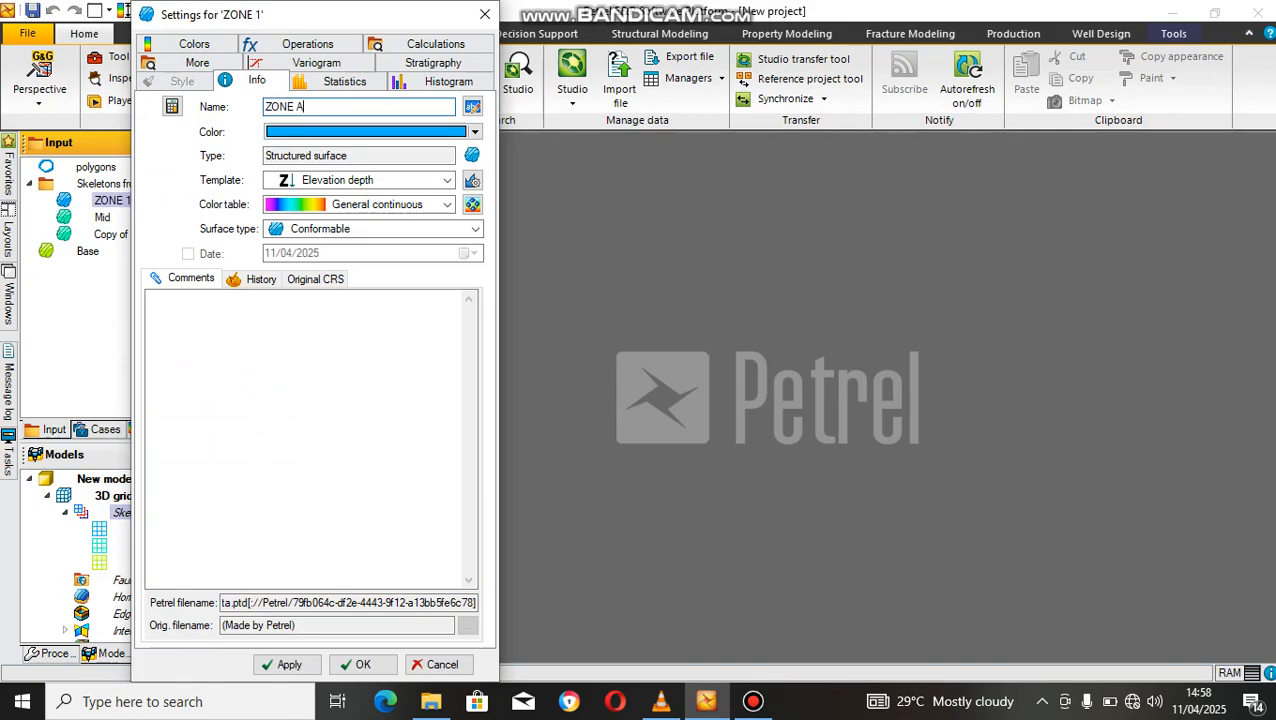
pyautogui.click(287, 664)
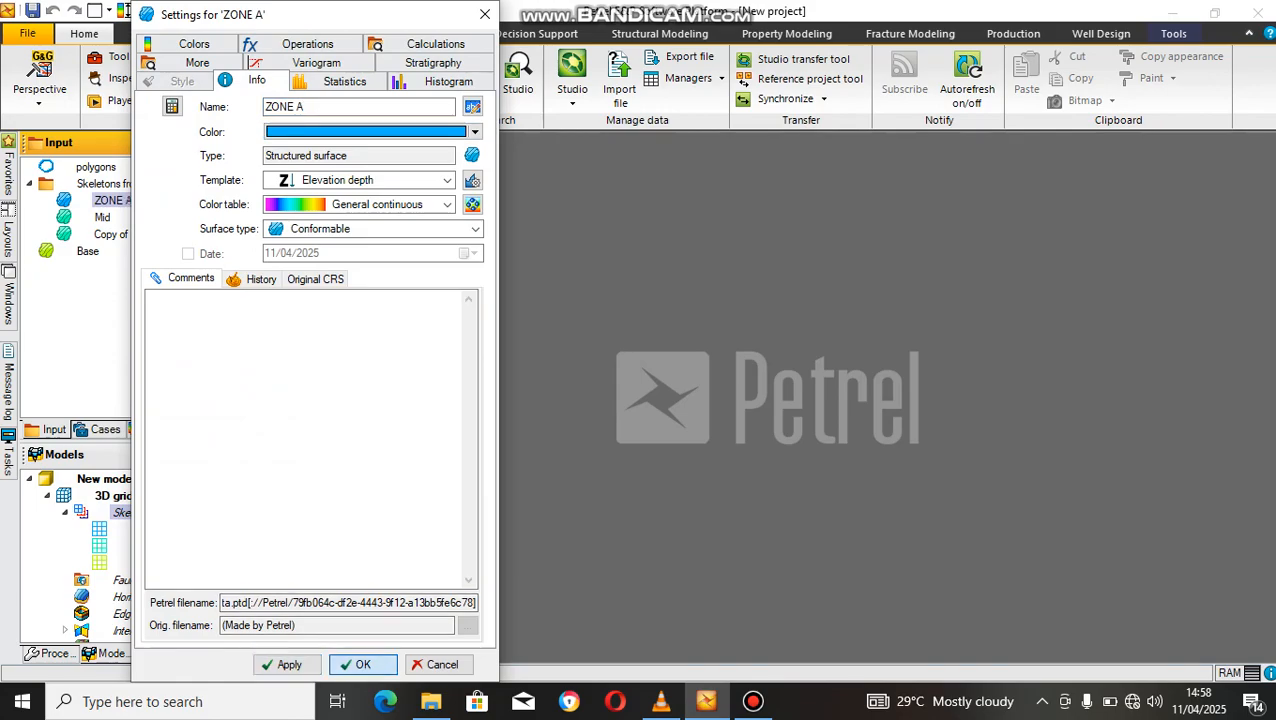
pyautogui.click(362, 664)
# Step: Enter ZONE B as the new name in the Mid surface's settings
pyautogui.doubleClick(102, 217)
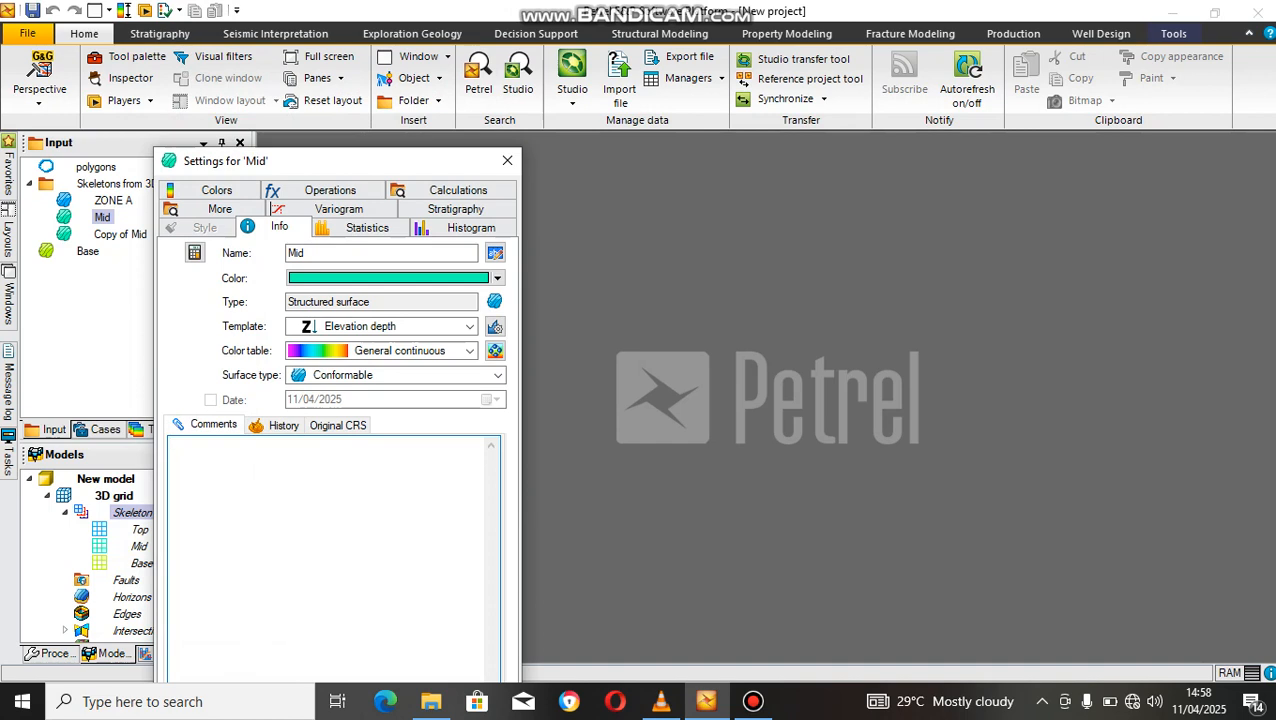
pyautogui.moveTo(305, 253); pyautogui.dragTo(286, 253)
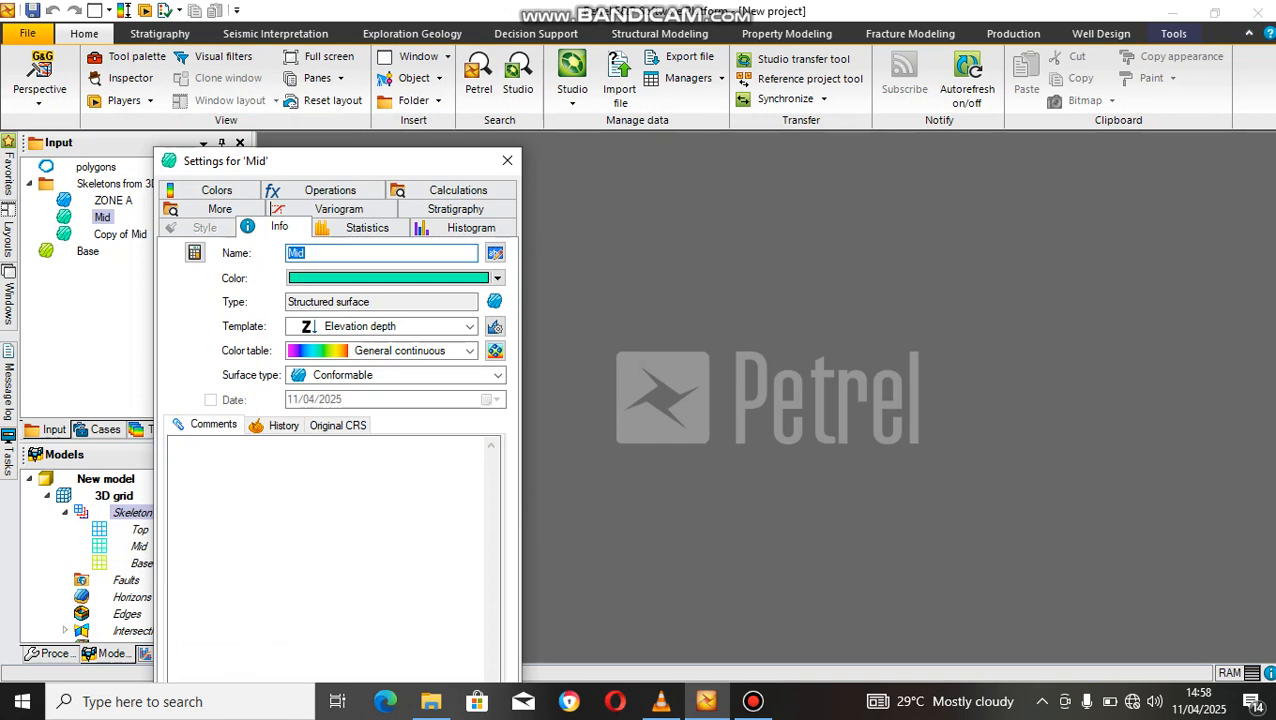
pyautogui.write('ZONE B')
# Step: Assign a constant Z of -9010 to the Mid surface and apply its settings
pyautogui.click(457, 190)
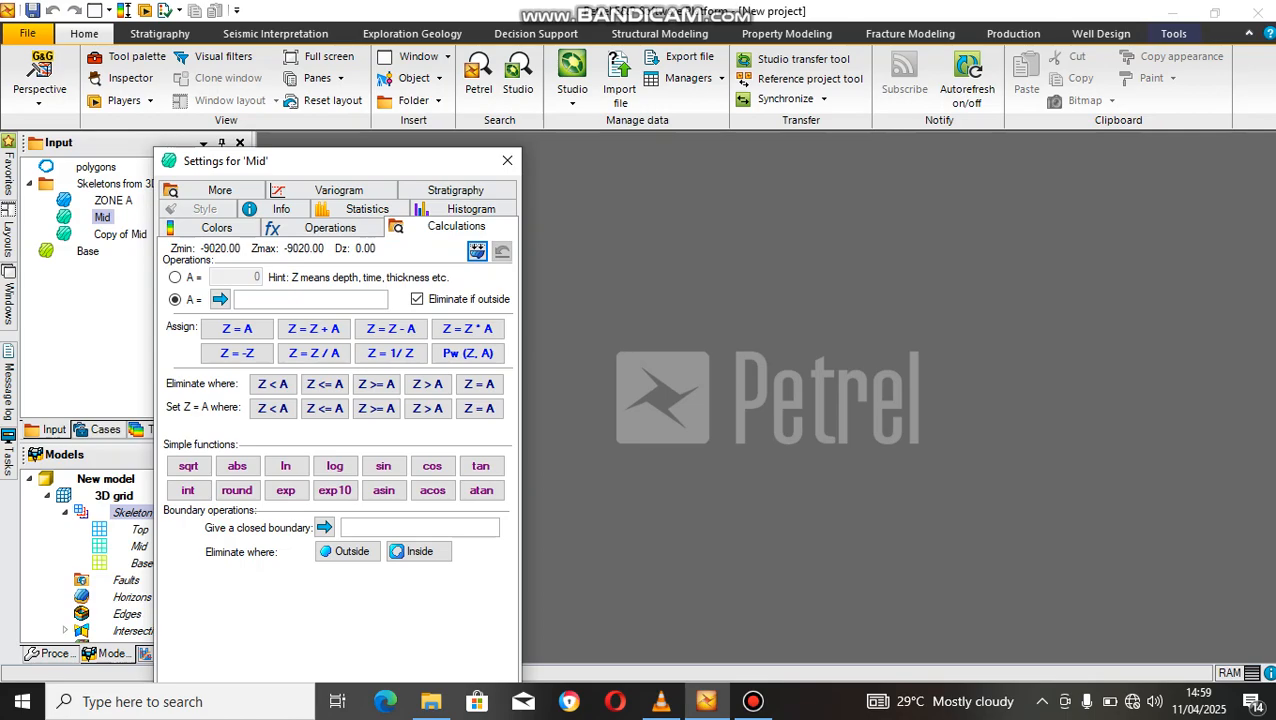
pyautogui.click(310, 299)
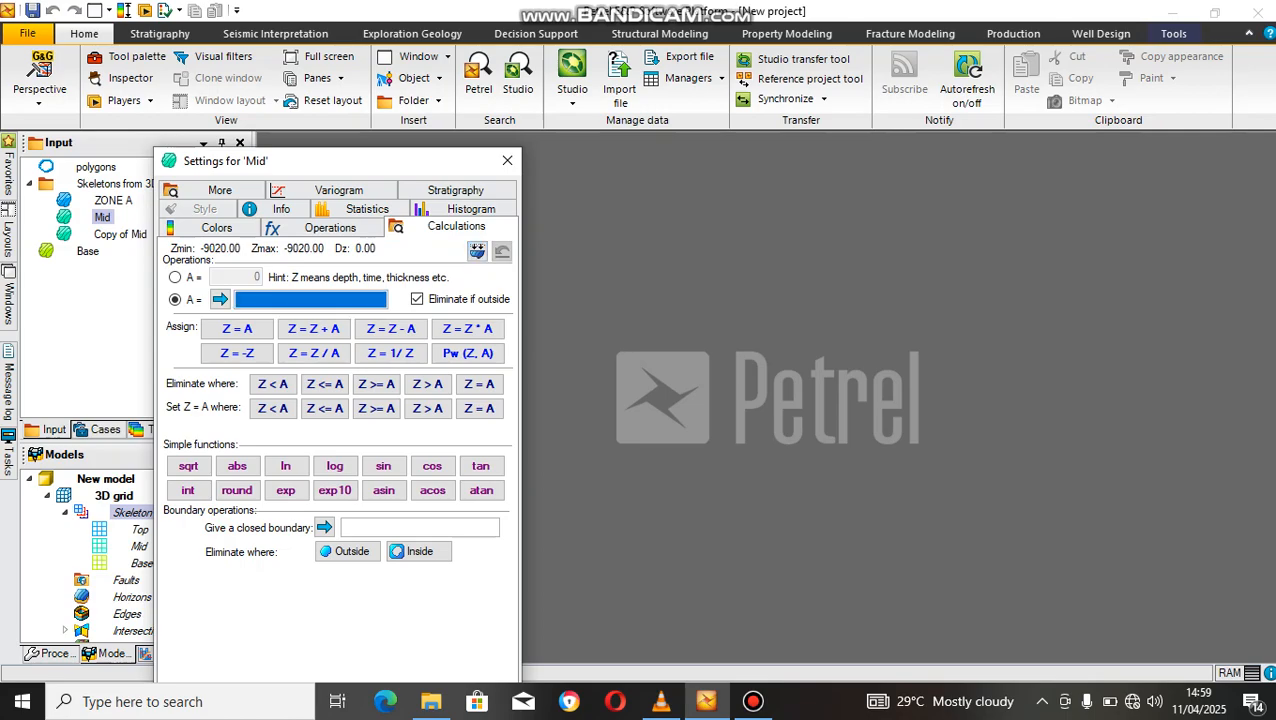
pyautogui.click(255, 277)
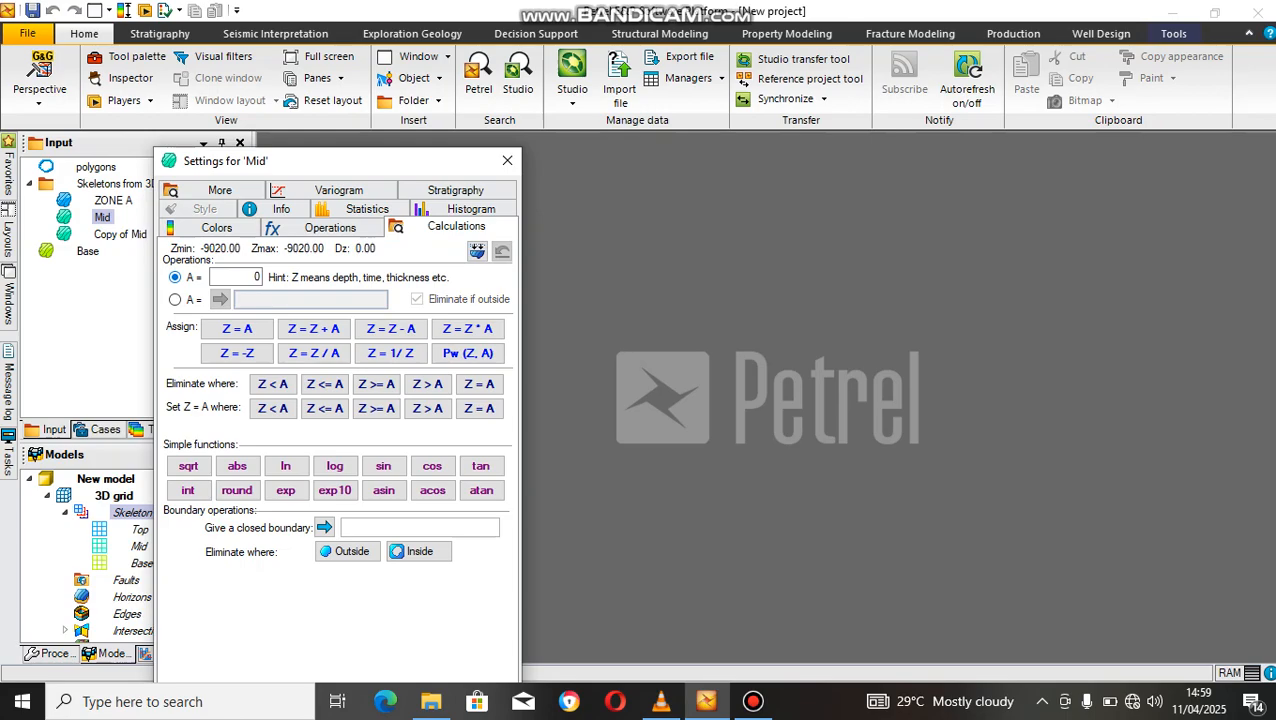
pyautogui.doubleClick(256, 277)
pyautogui.write('-9010')
pyautogui.moveTo(328, 158); pyautogui.dragTo(280, 14)
pyautogui.click(251, 256)
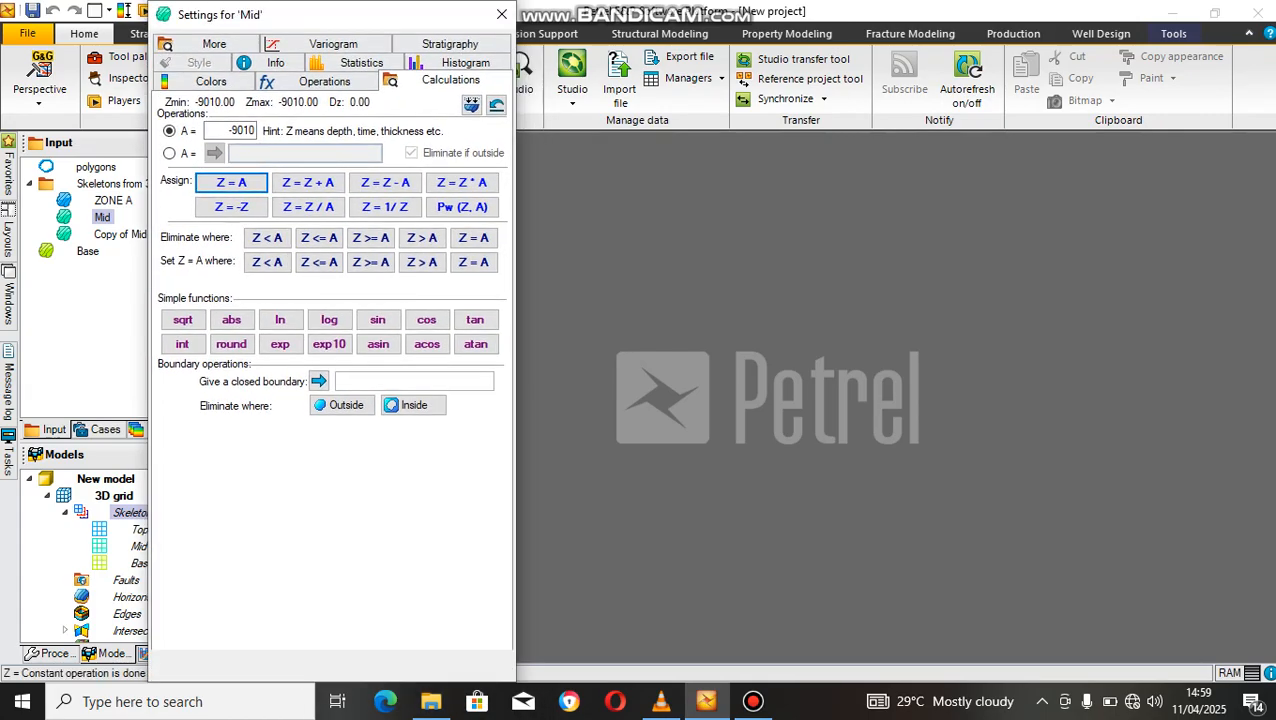
pyautogui.click(304, 664)
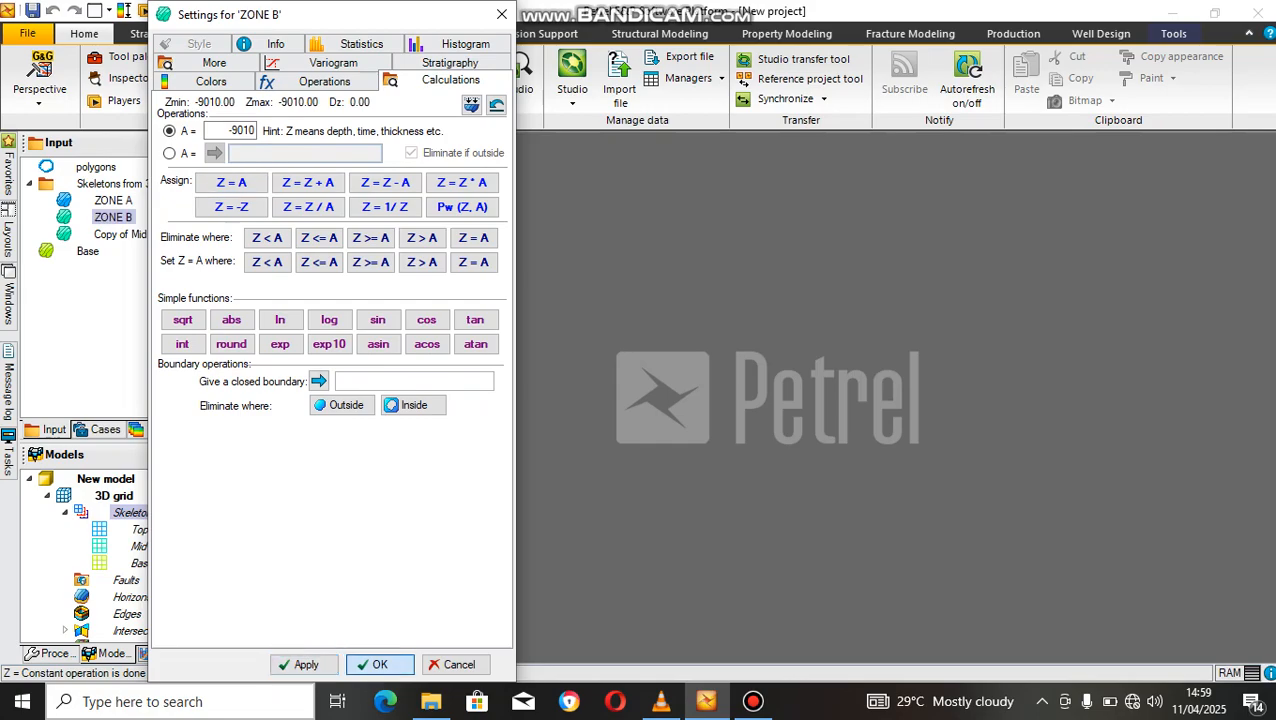
pyautogui.click(378, 664)
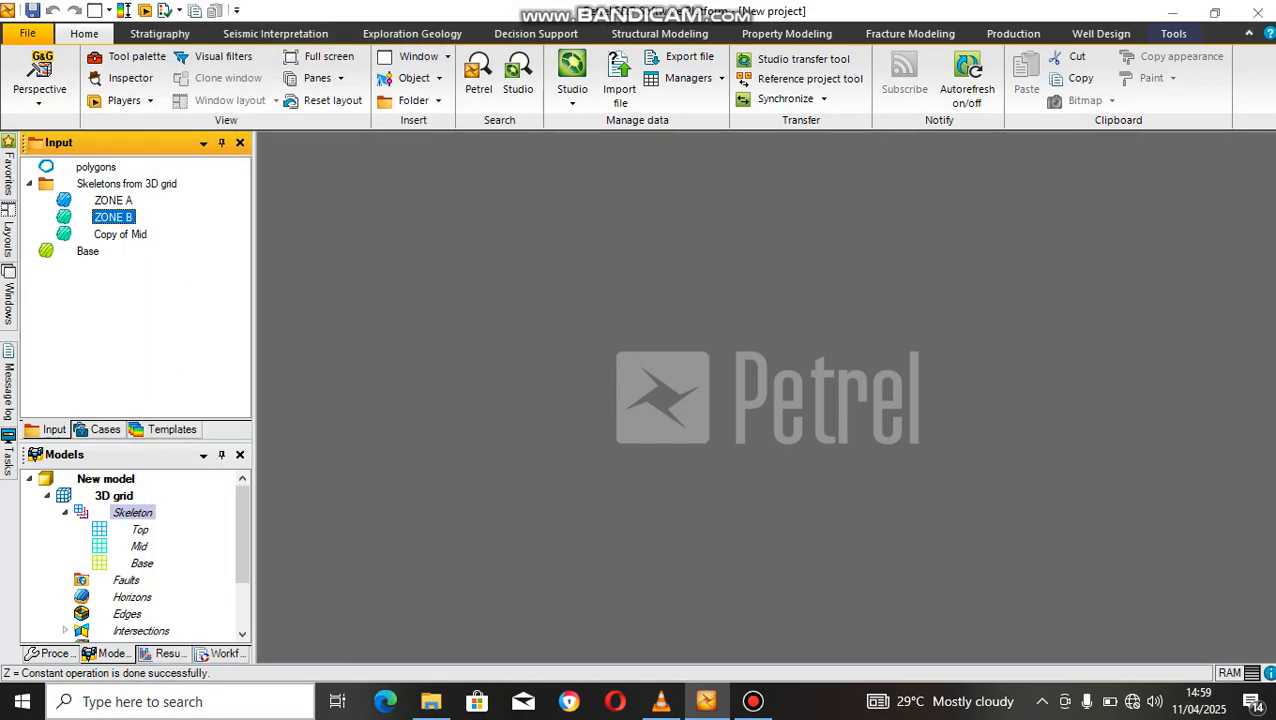
# Step: Enter ZONE C as the new name in the settings of the Mid surface's copy
pyautogui.click(120, 234)
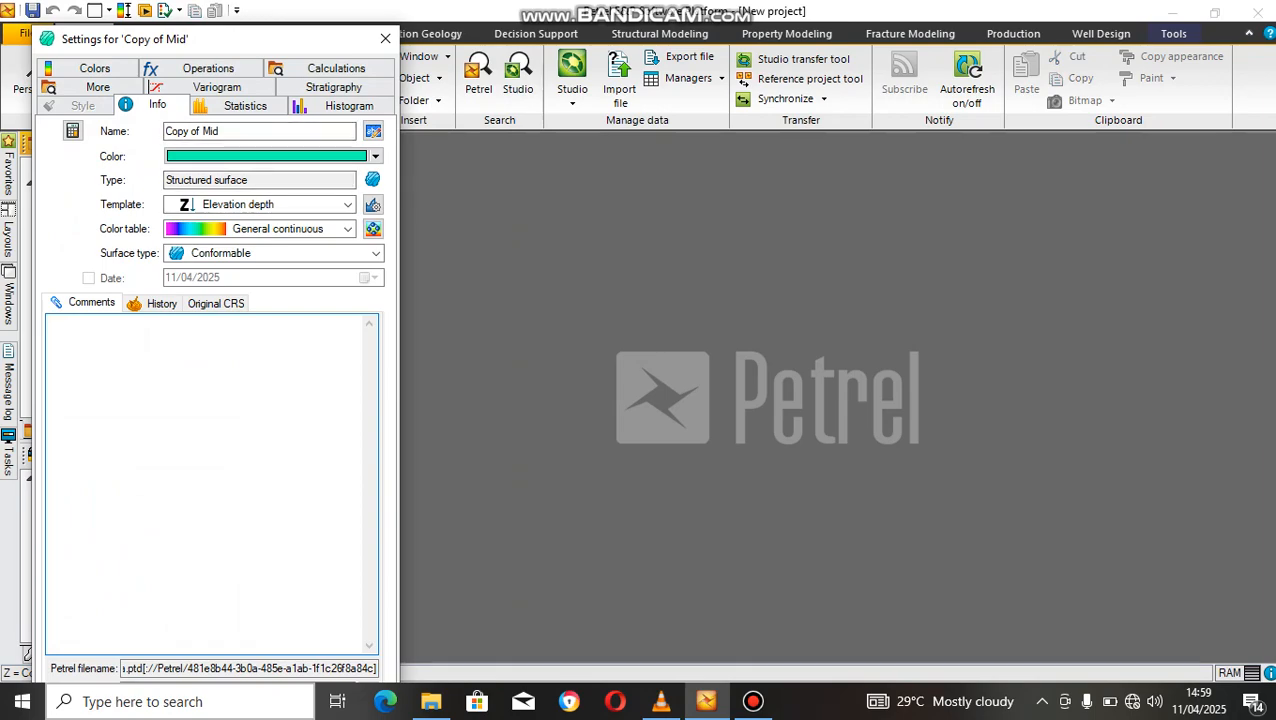
pyautogui.moveTo(222, 131); pyautogui.dragTo(164, 131)
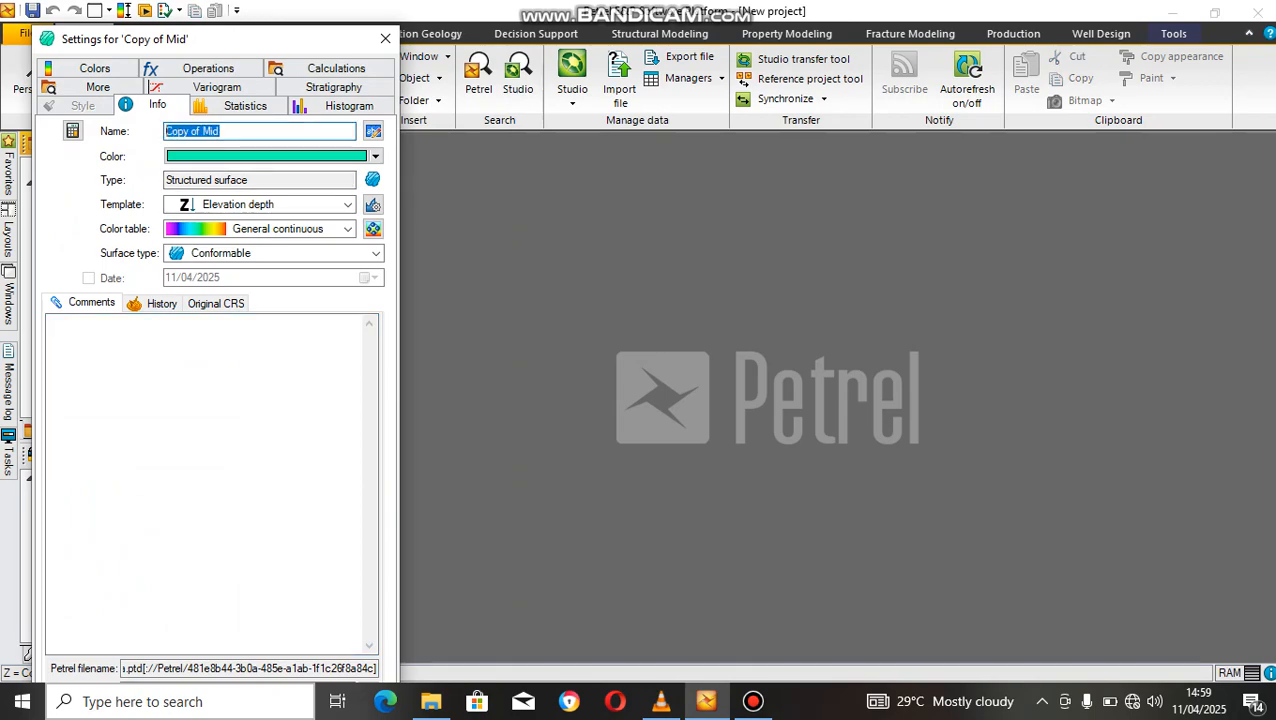
pyautogui.write('ZONE C')
pyautogui.moveTo(210, 38); pyautogui.dragTo(279, 0)
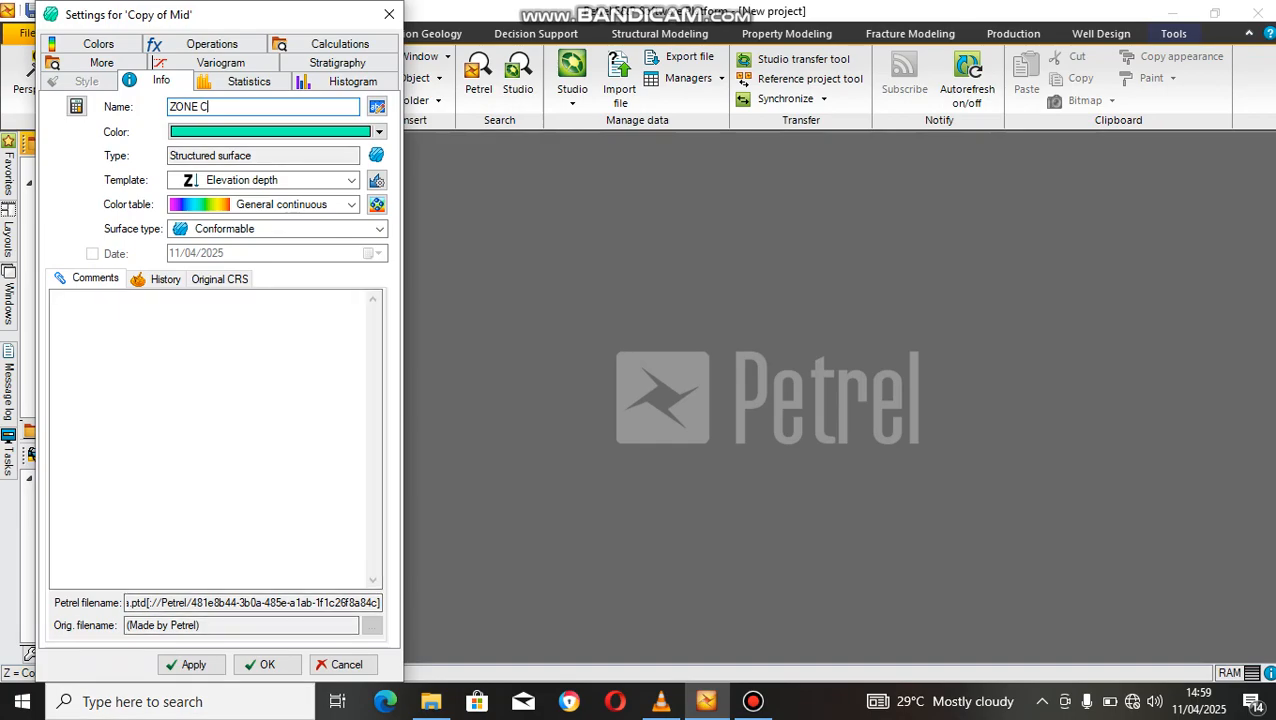
# Step: Assign a constant Z of -9040 to the Mid surface's copy and apply its settings
pyautogui.click(339, 43)
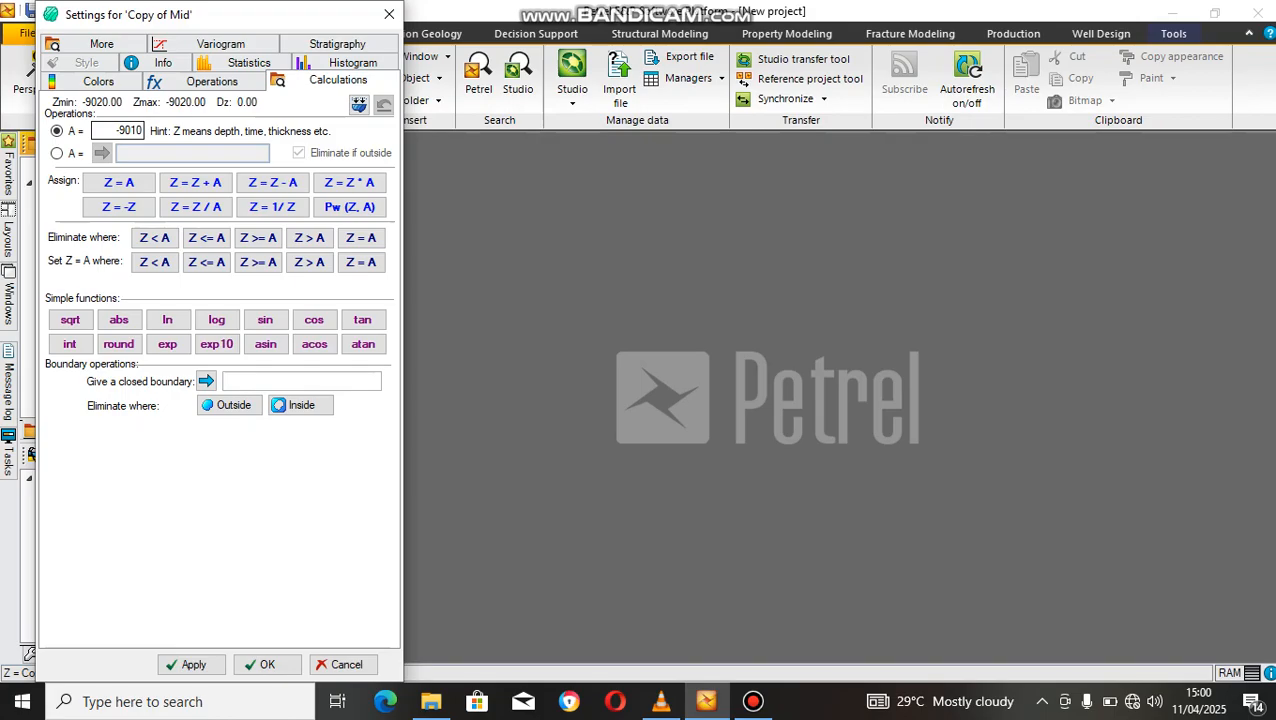
pyautogui.press('BackSpace')
pyautogui.write('040')
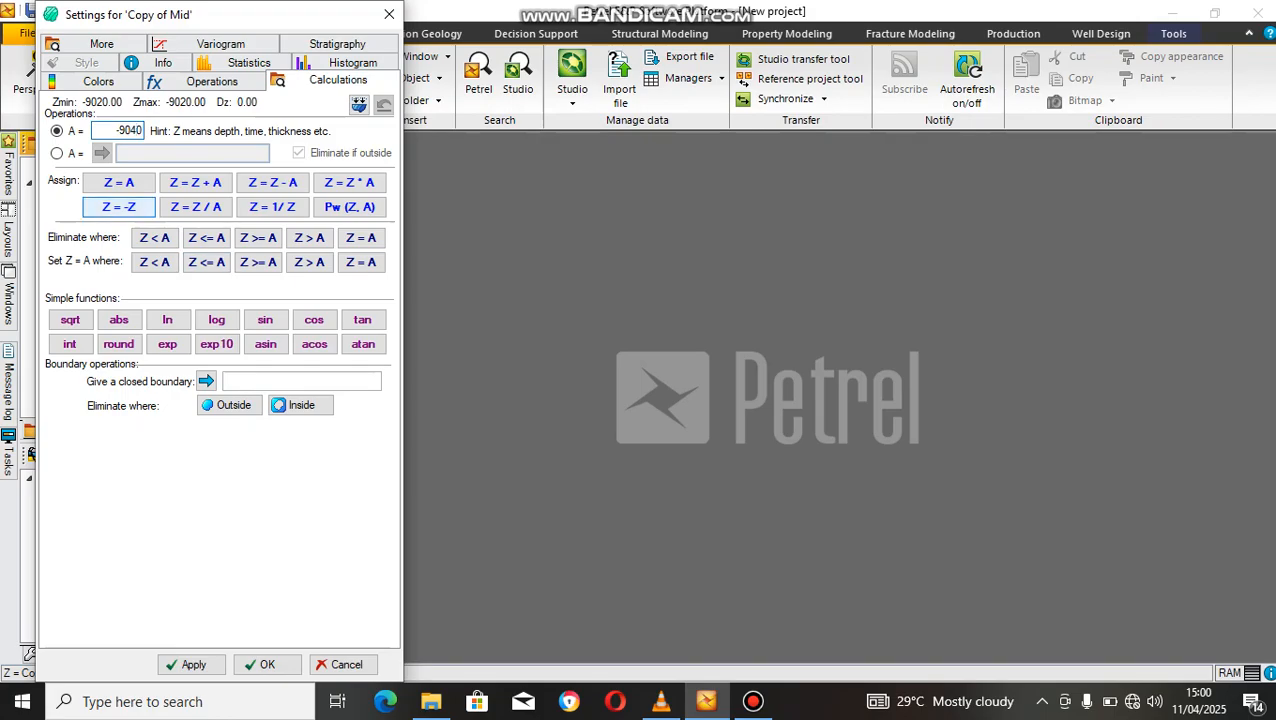
pyautogui.click(118, 182)
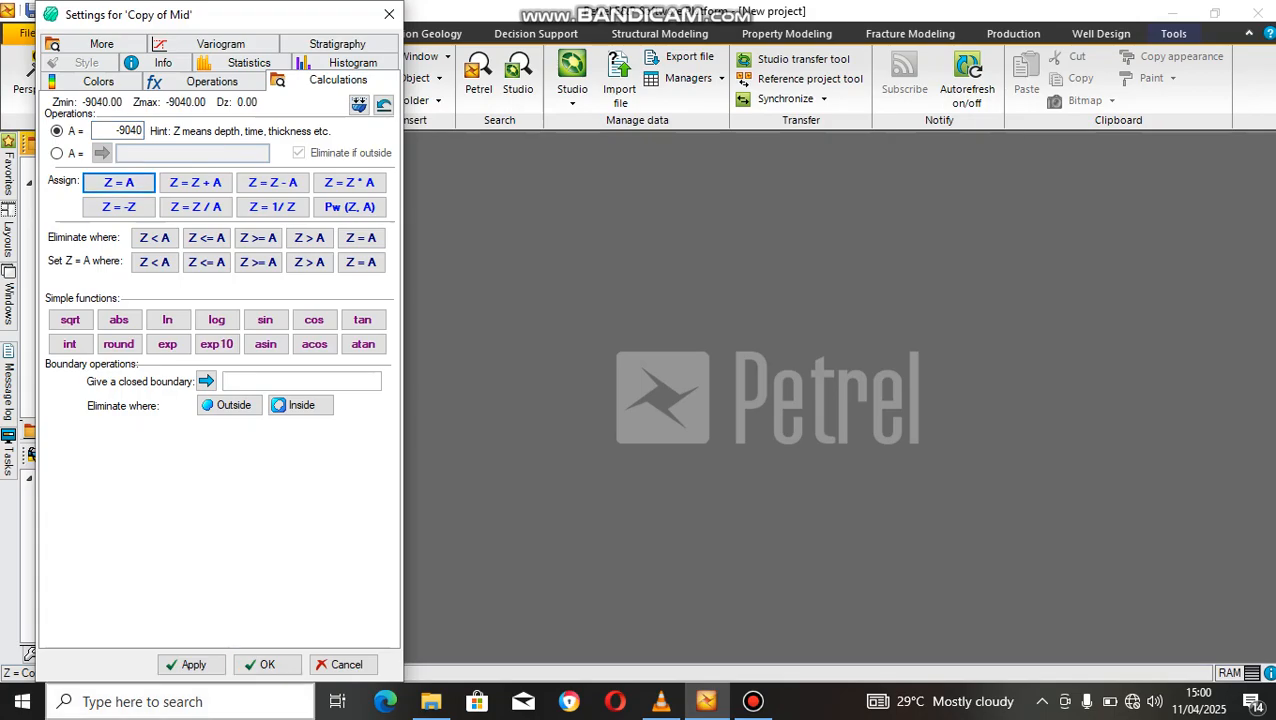
pyautogui.click(191, 664)
pyautogui.click(262, 664)
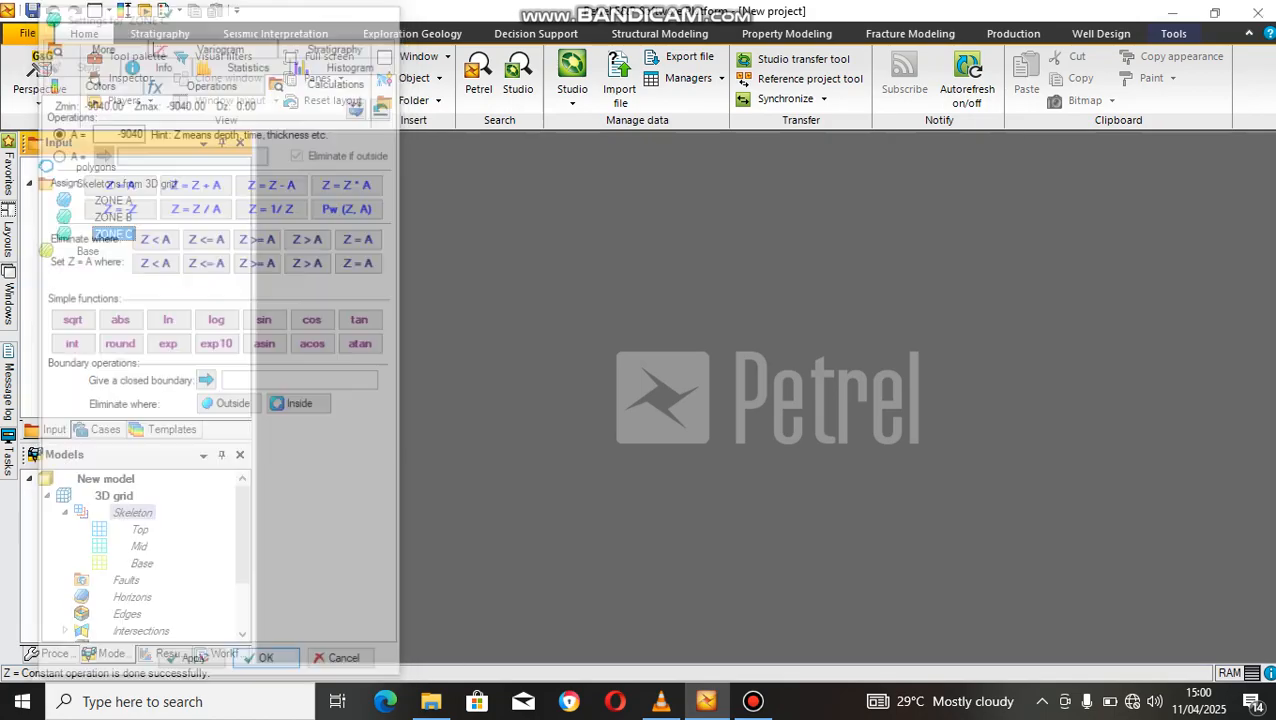
# Step: Rename the Base surface as ZONE D
pyautogui.doubleClick(88, 251)
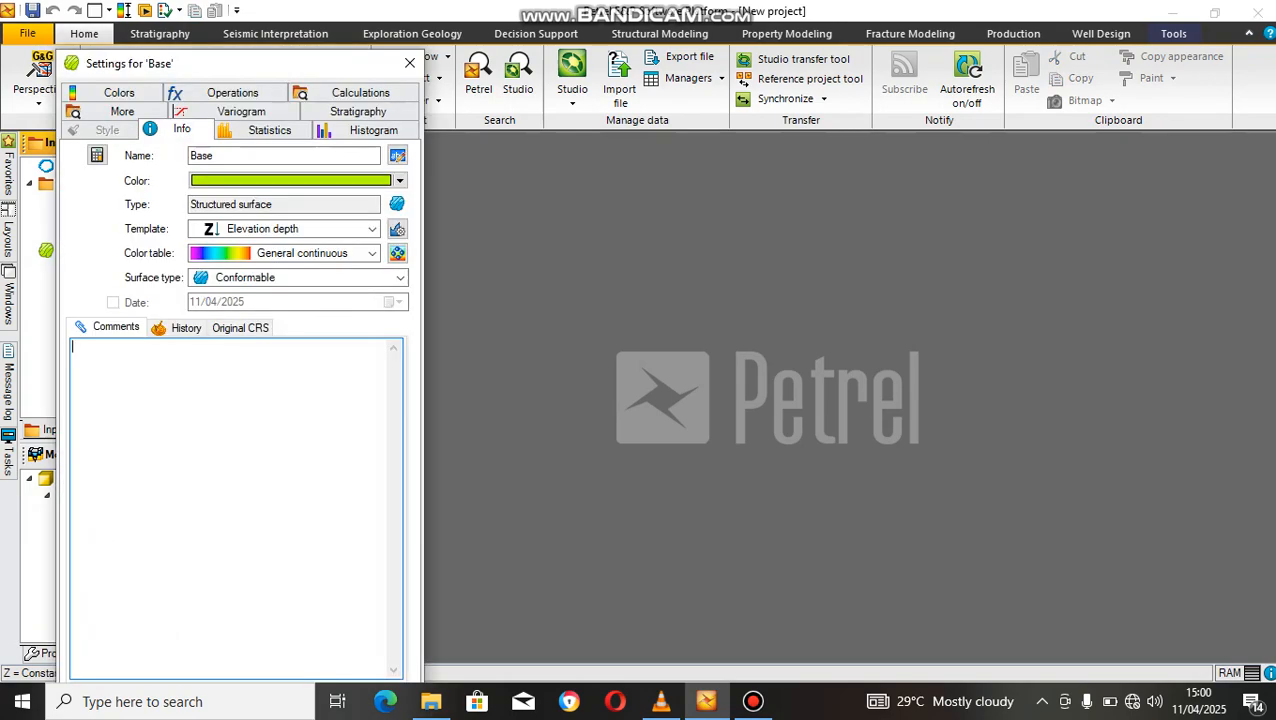
pyautogui.write('ZONE')
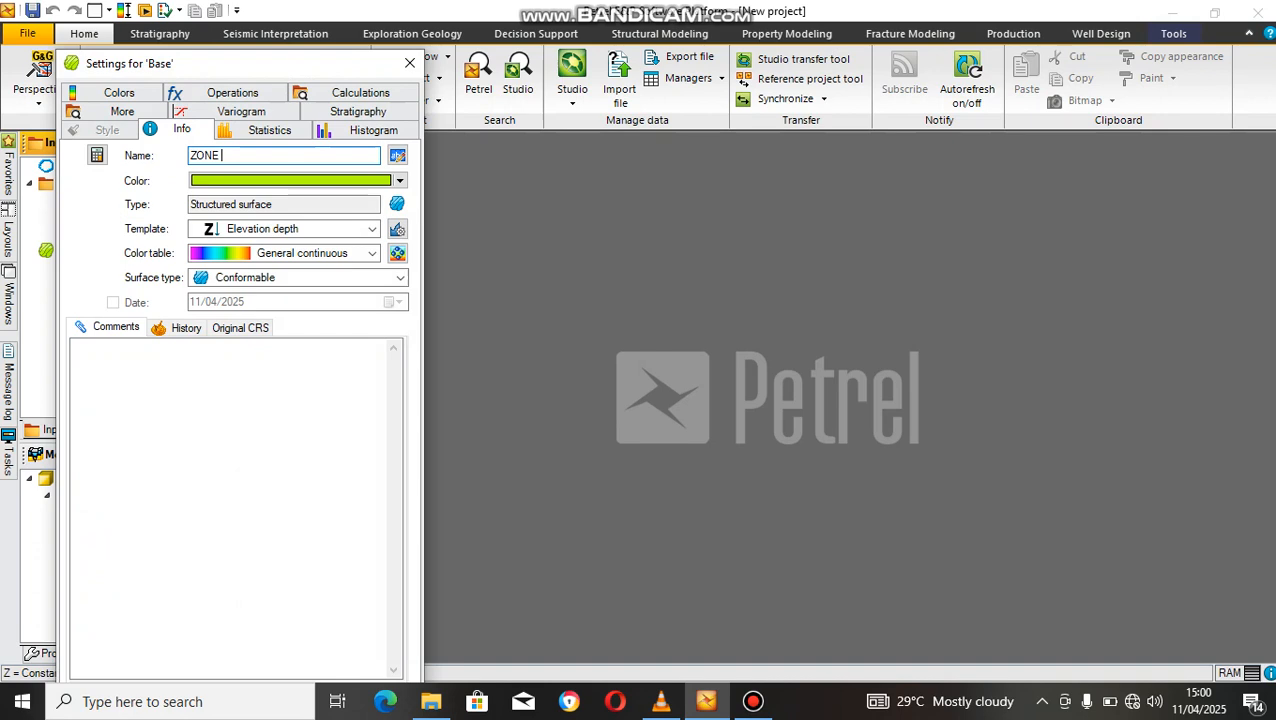
pyautogui.write(' D')
pyautogui.moveTo(287, 62); pyautogui.dragTo(522, 6)
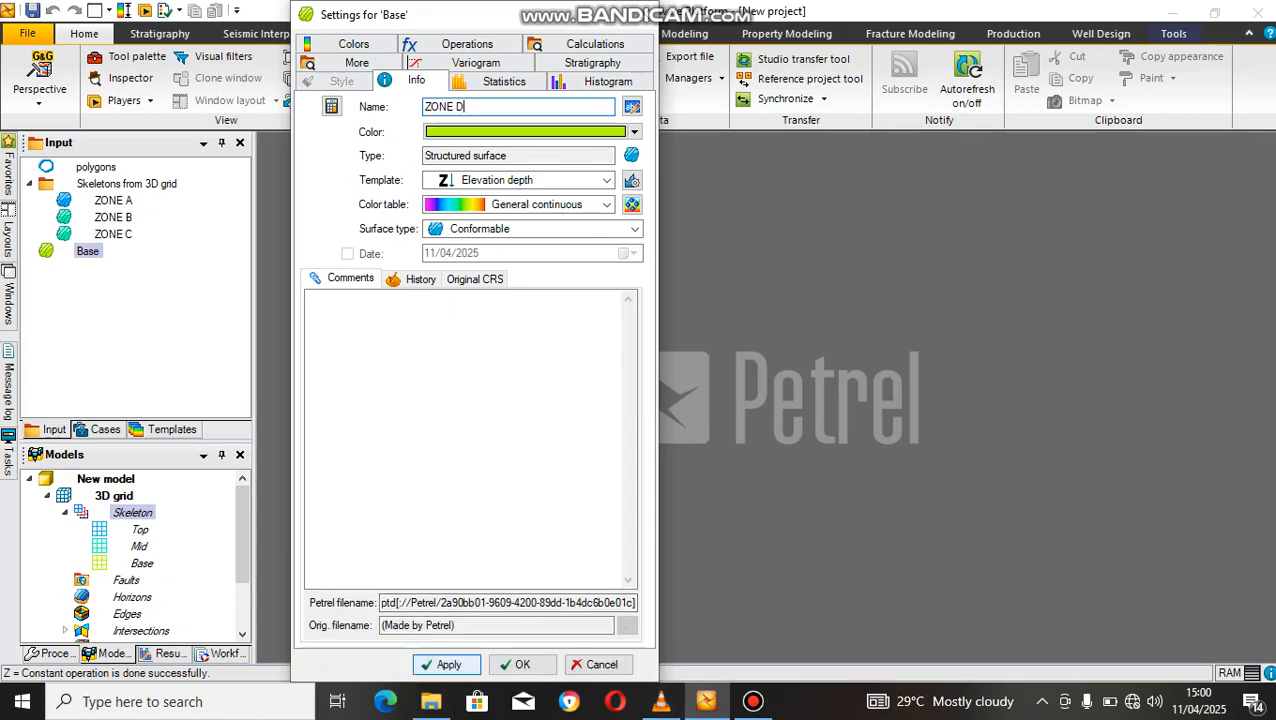
pyautogui.click(445, 664)
pyautogui.click(522, 664)
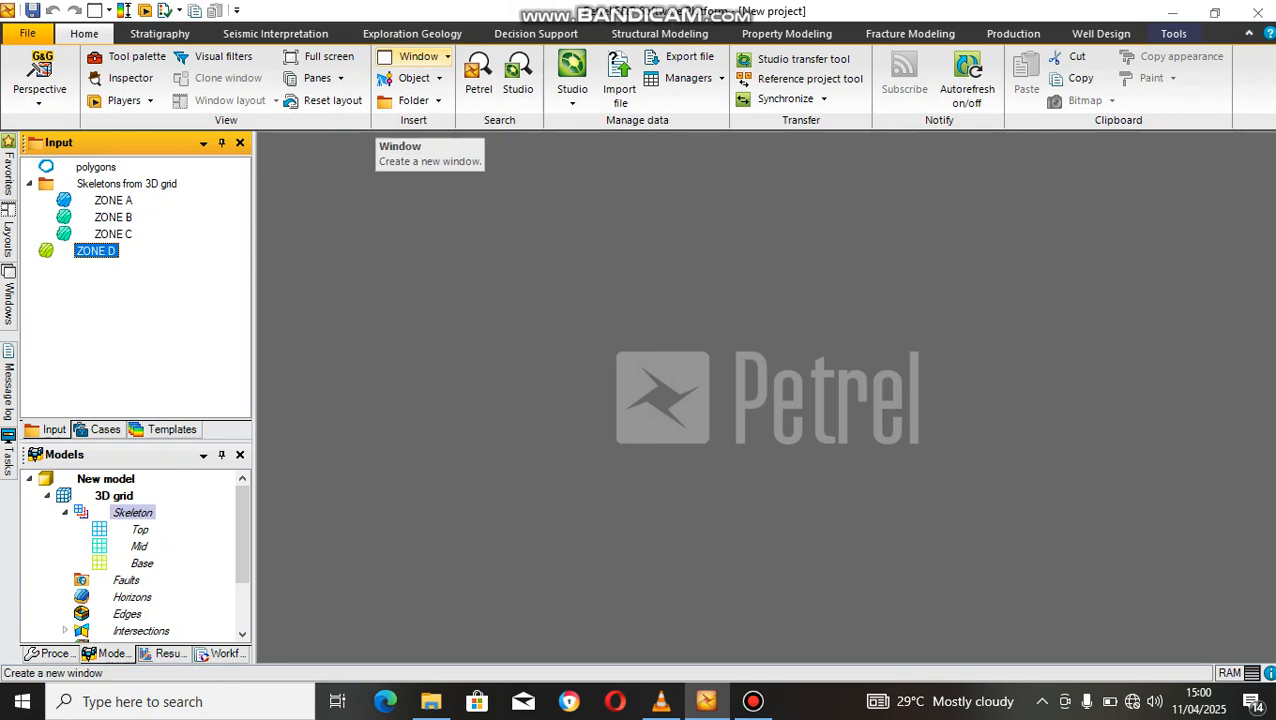
# Step: Insert a new map window
pyautogui.click(418, 56)
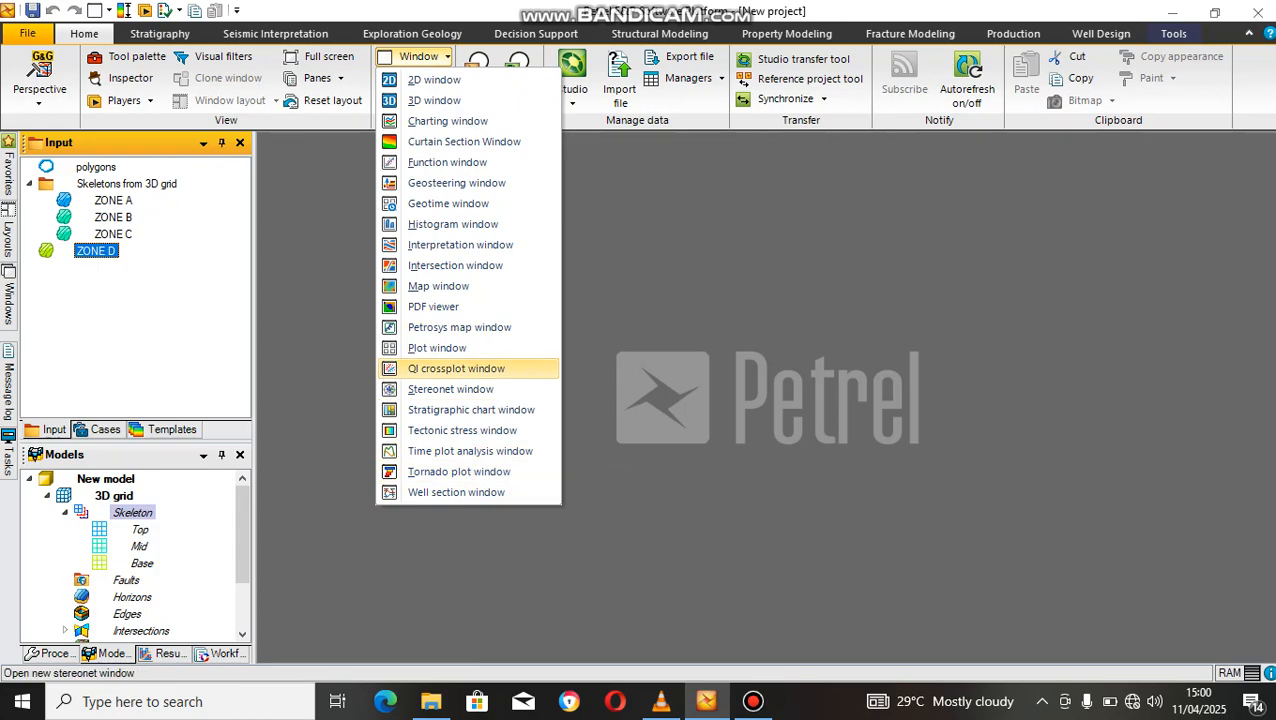
pyautogui.click(438, 286)
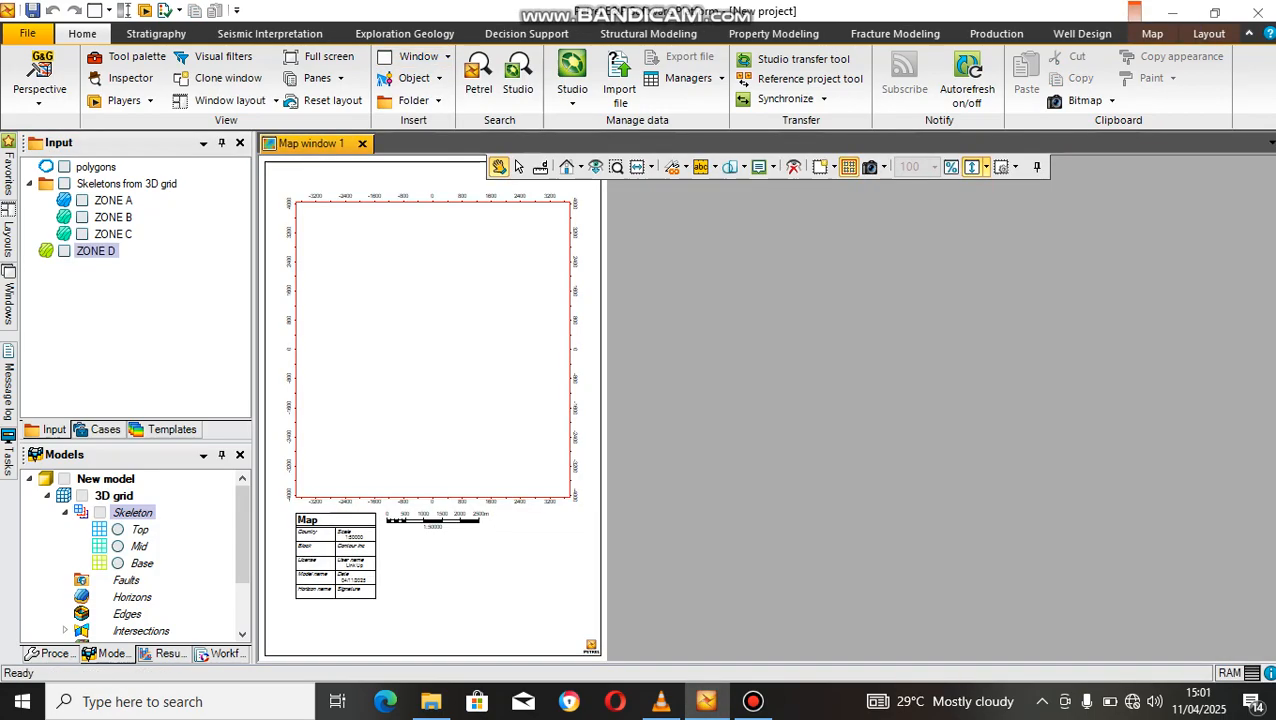
# Step: Display the 3D grid's skeleton in the map window, and show its Top, Mid and Base grids in a new 3D window
pyautogui.click(100, 512)
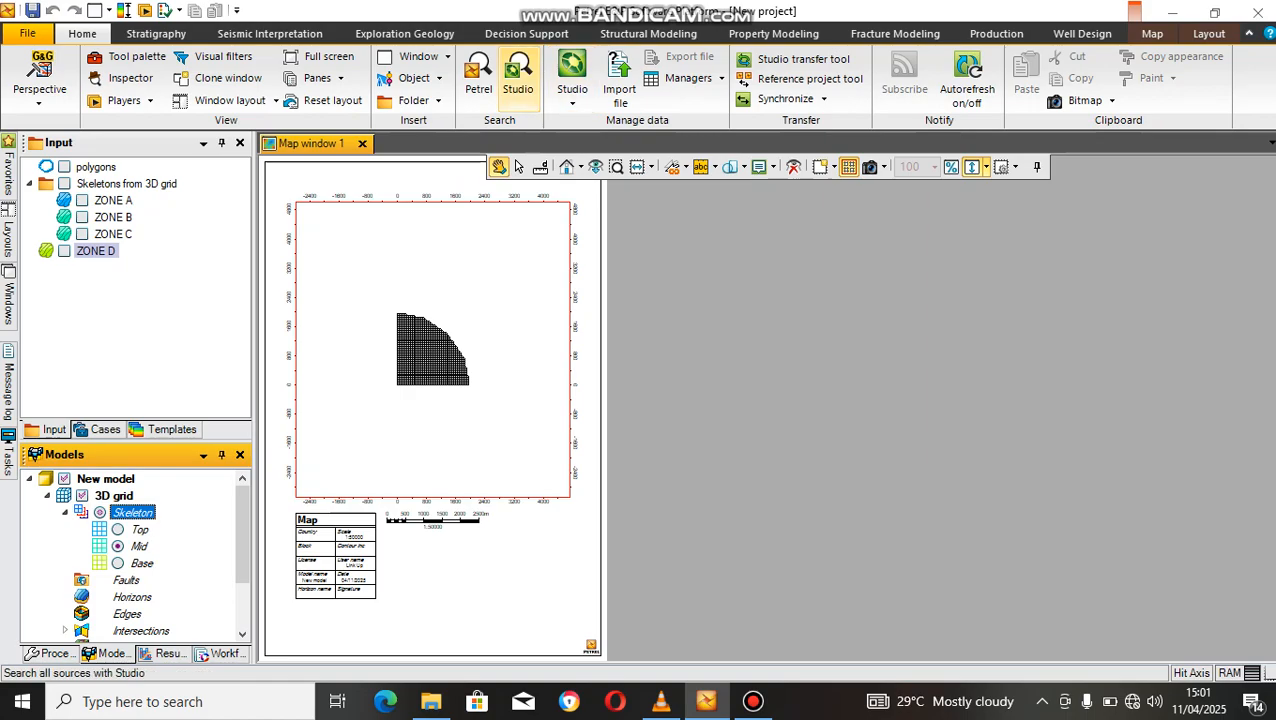
pyautogui.click(418, 56)
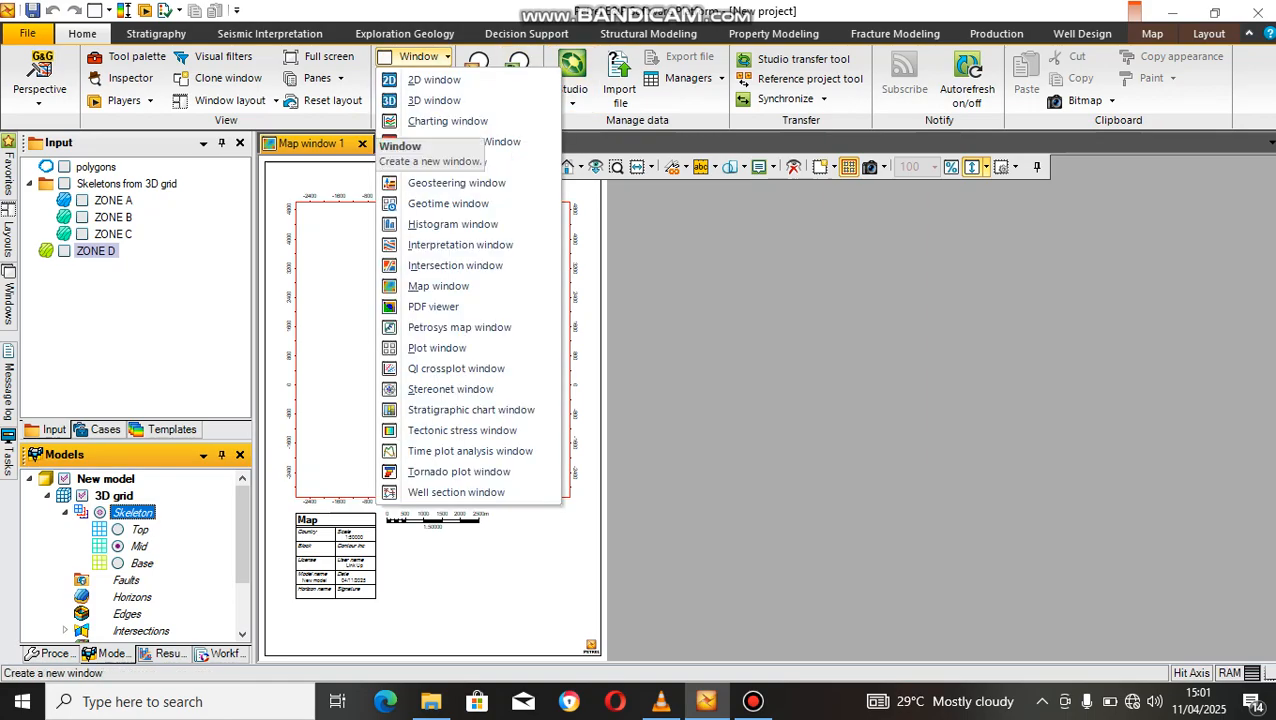
pyautogui.click(436, 100)
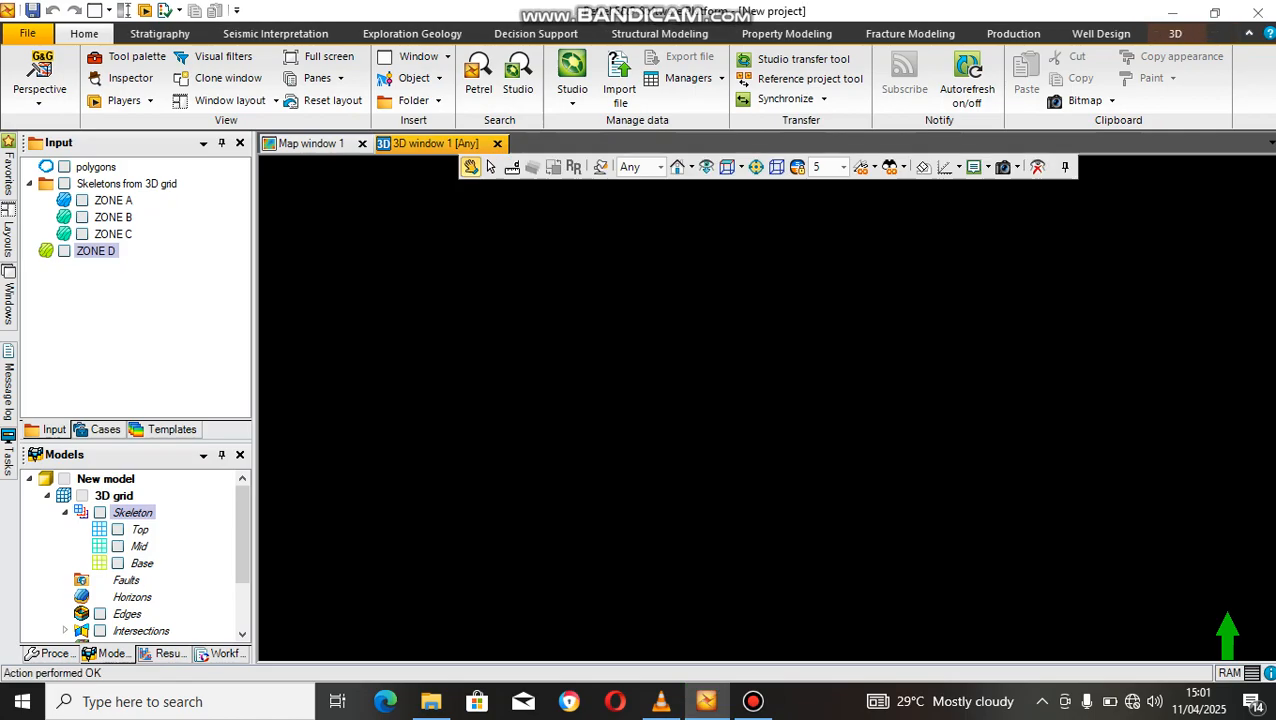
pyautogui.click(117, 529)
pyautogui.click(117, 546)
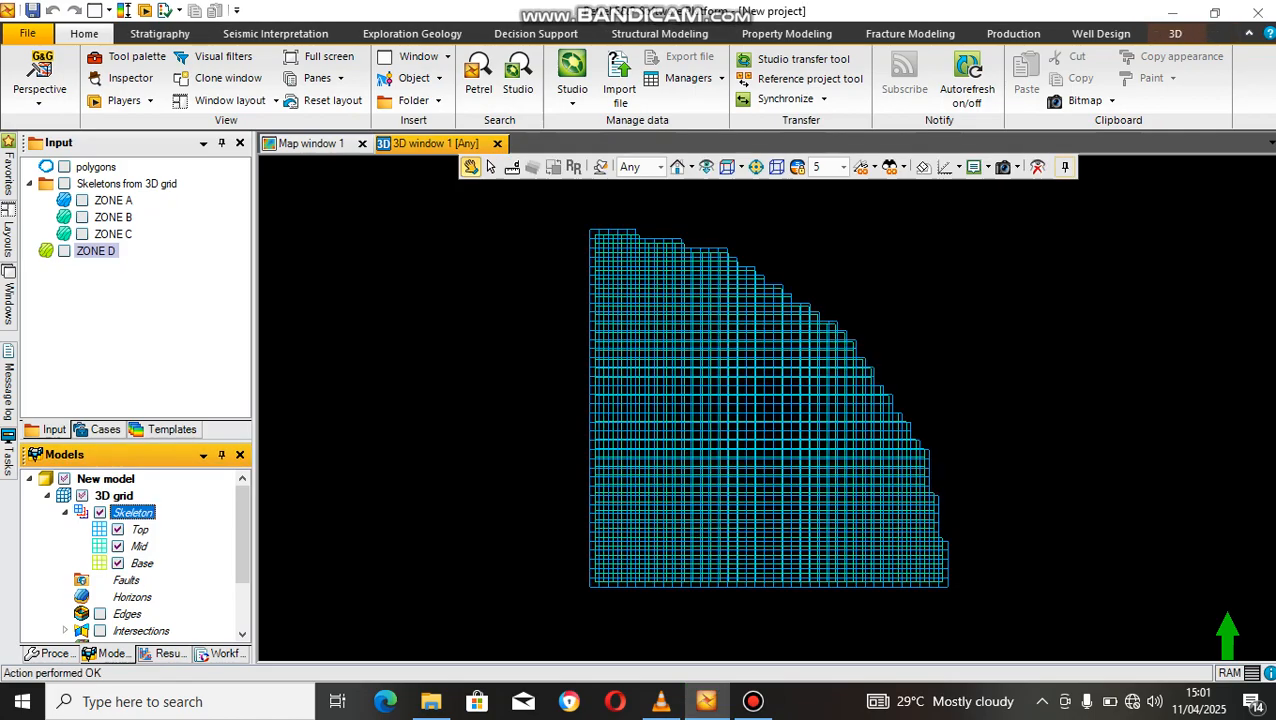
pyautogui.click(117, 563)
pyautogui.moveTo(640, 330); pyautogui.dragTo(565, 272)
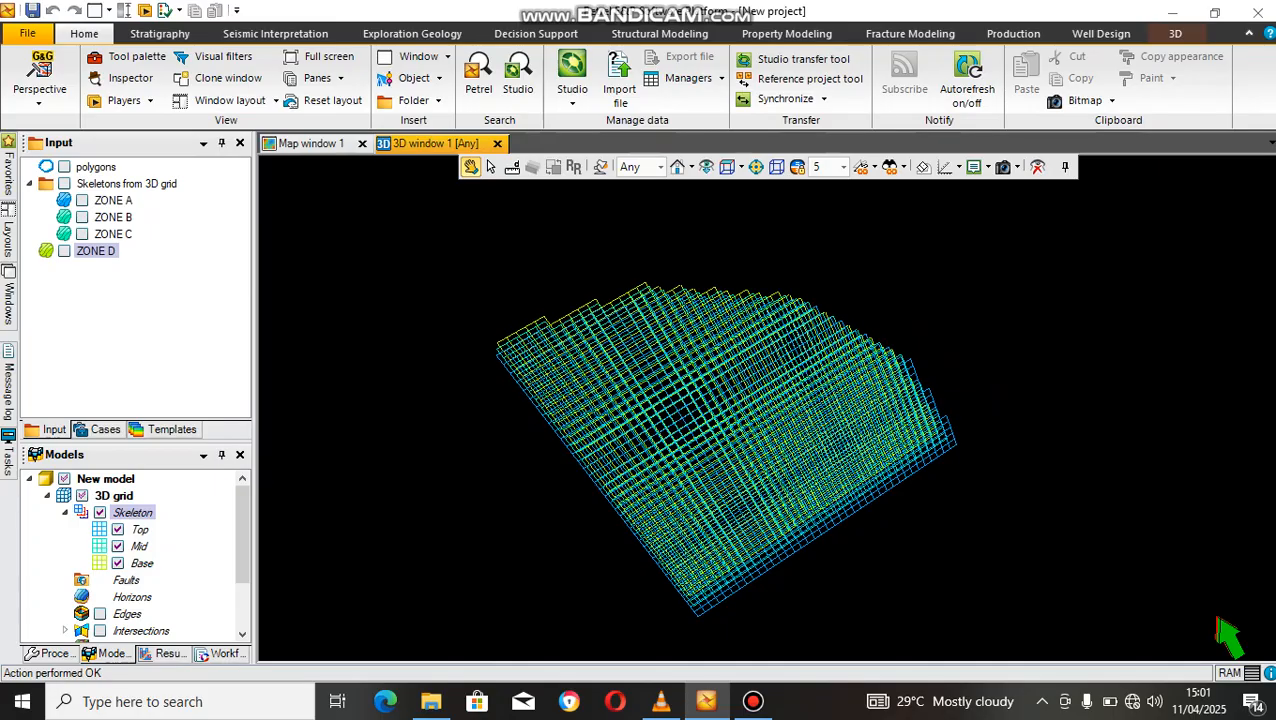
# Step: Insert a new 2D window and display the skeleton's Top, Mid and Base grids in it
pyautogui.click(418, 56)
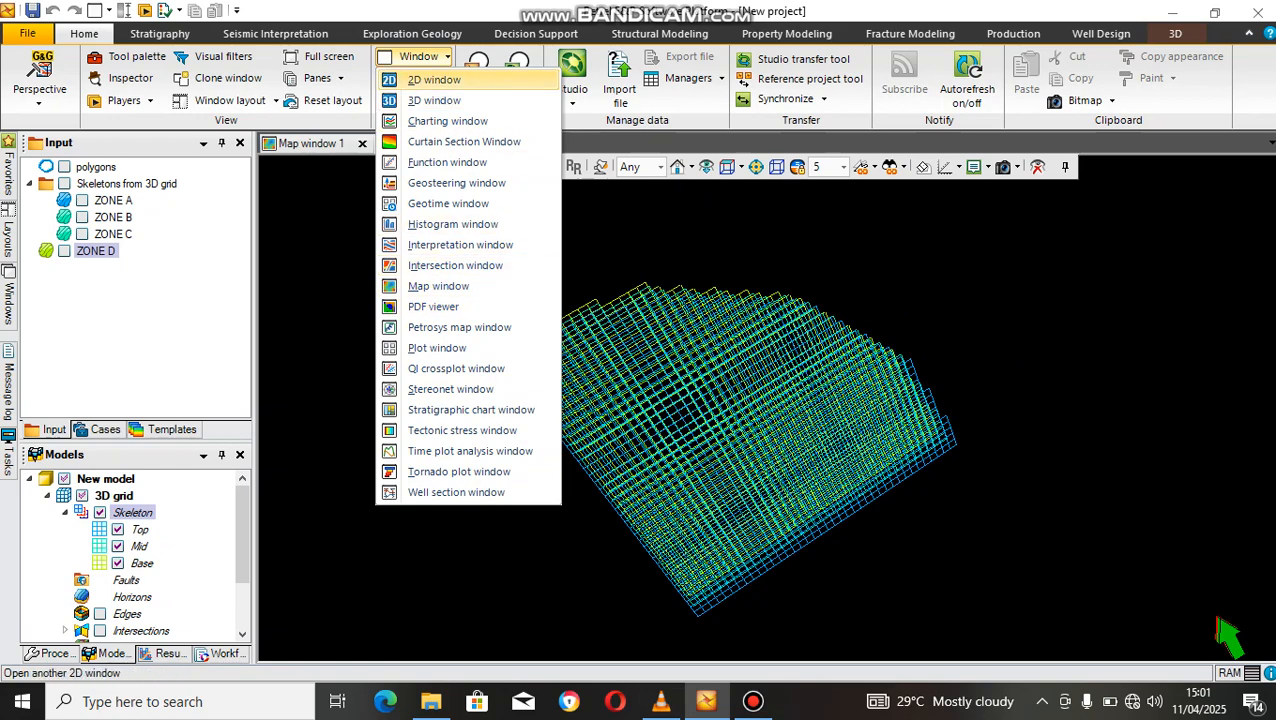
pyautogui.click(434, 79)
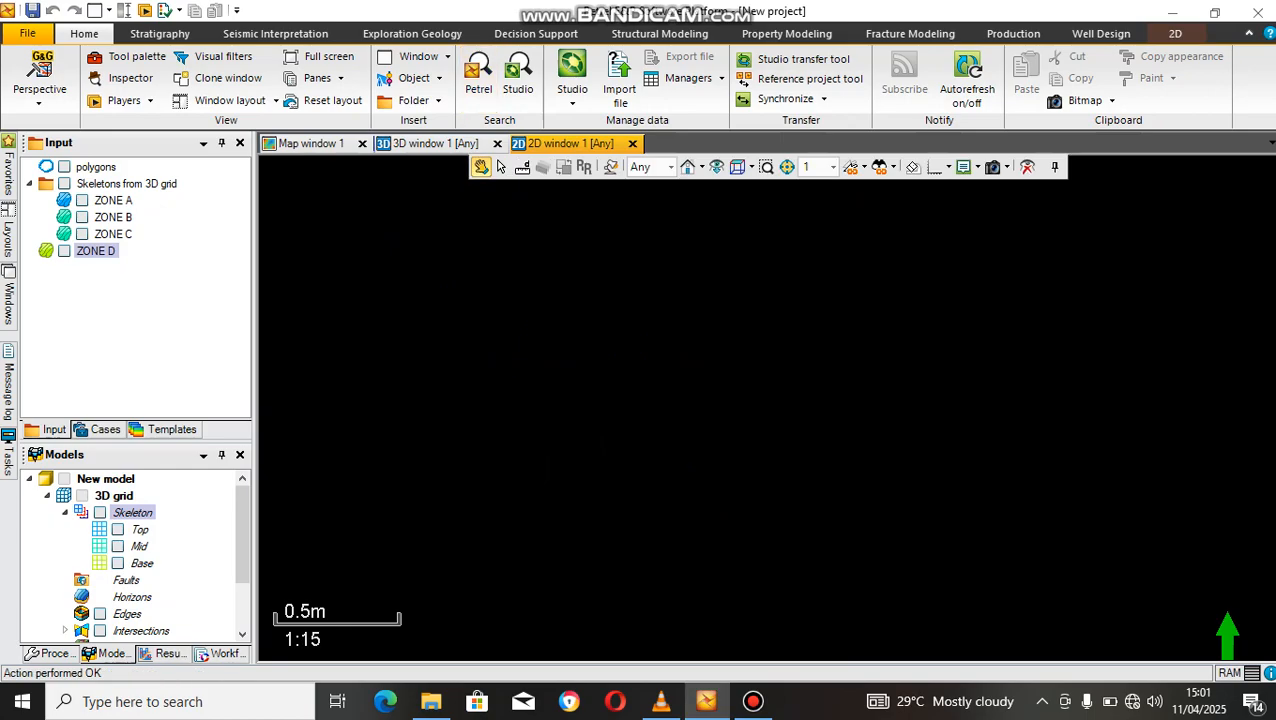
pyautogui.click(118, 529)
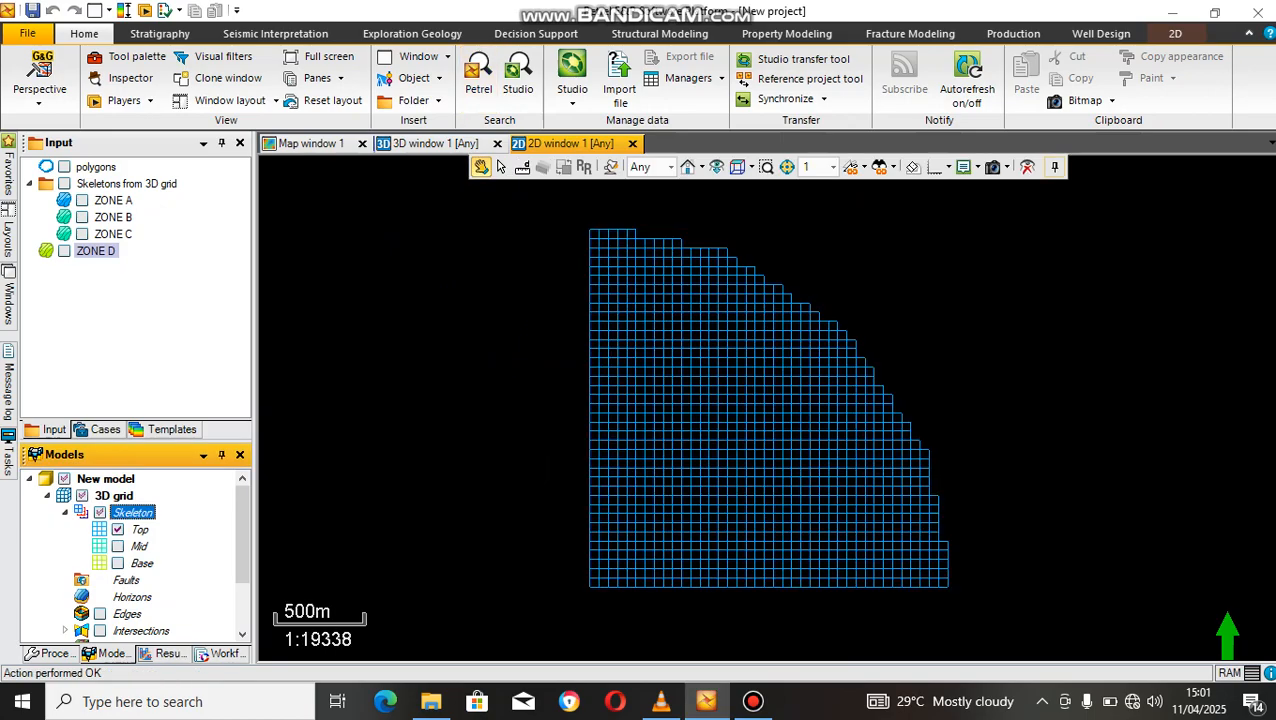
pyautogui.scroll(5, 767, 409)
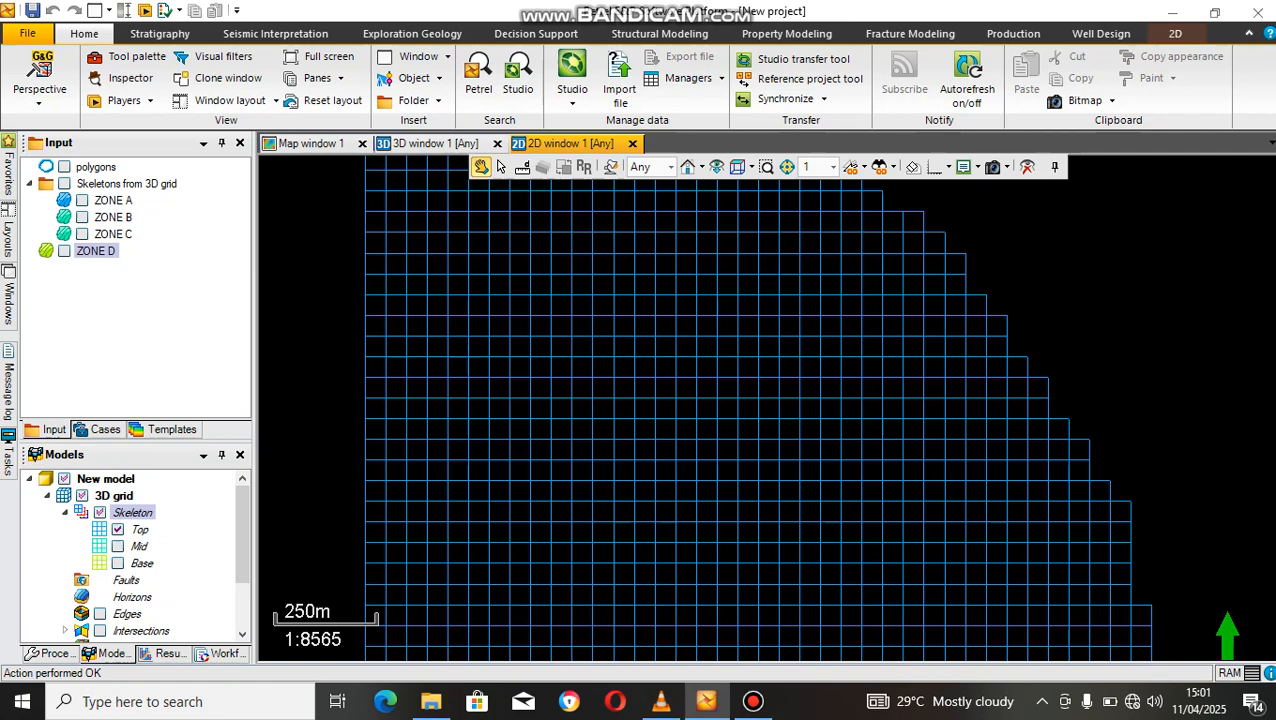
pyautogui.scroll(-3, 767, 409)
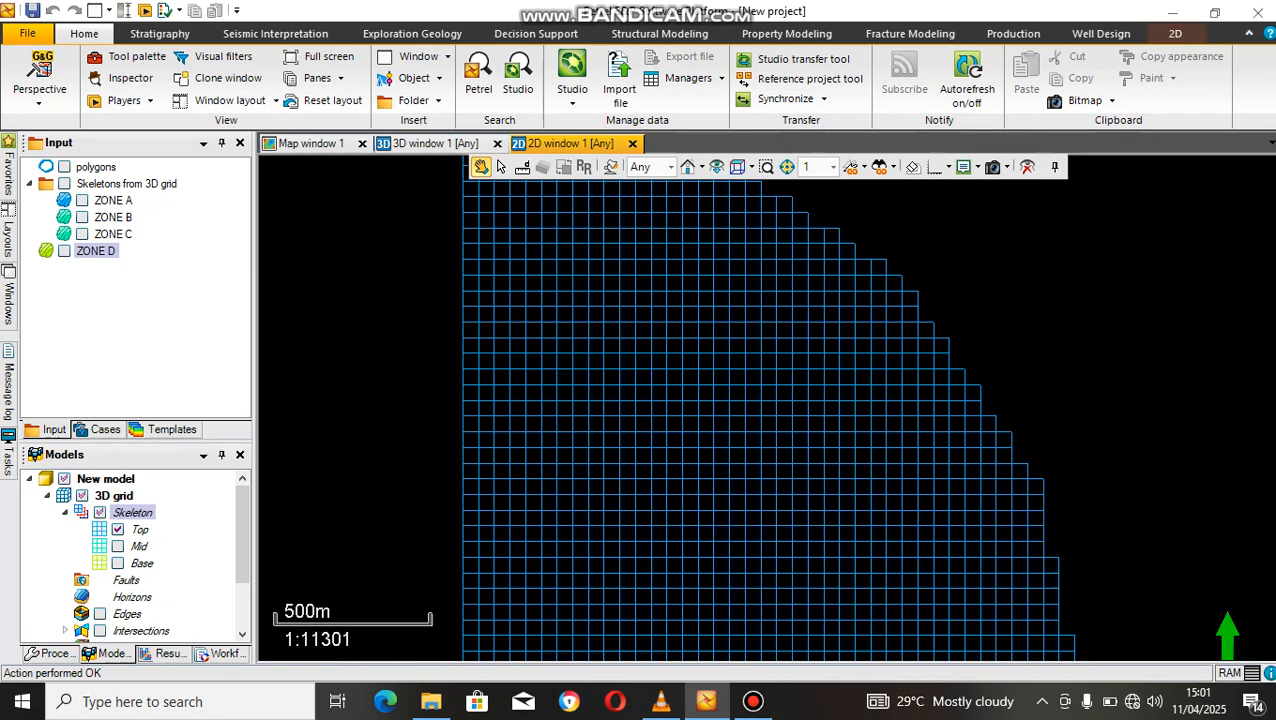
pyautogui.click(118, 546)
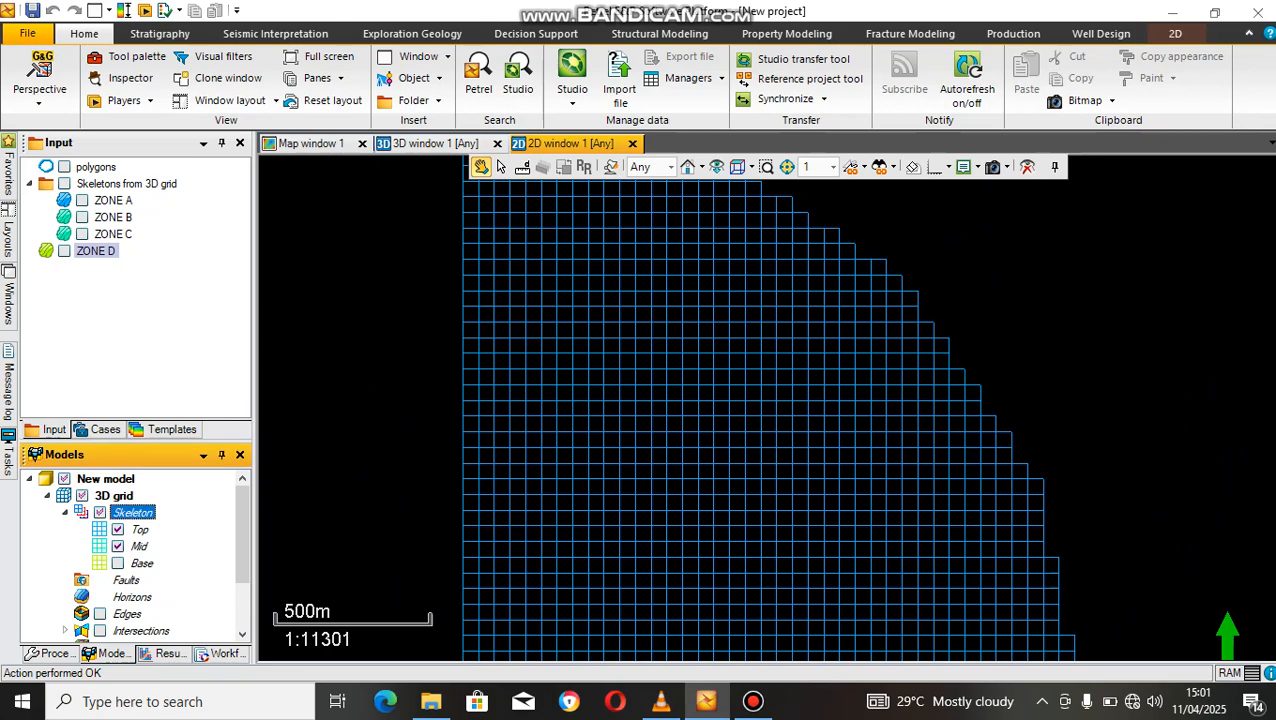
pyautogui.click(118, 563)
pyautogui.scroll(2, 767, 409)
pyautogui.scroll(-1, 767, 409)
pyautogui.scroll(-1, 760, 392)
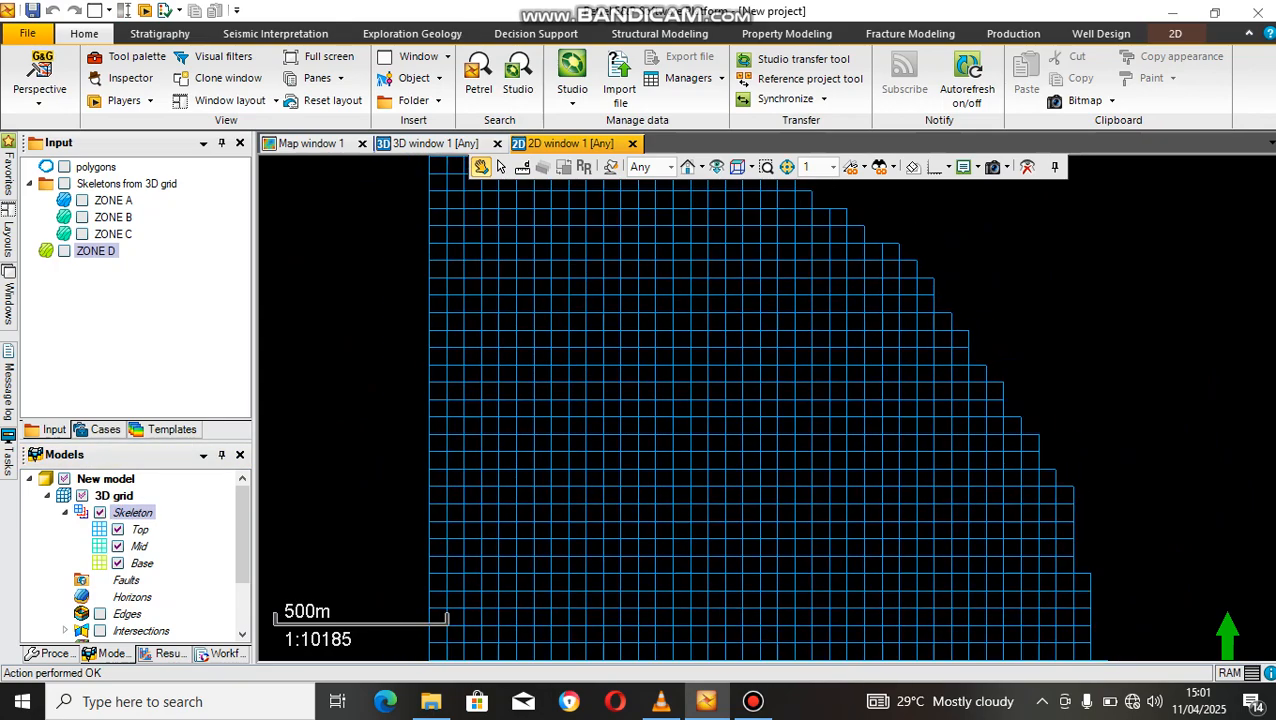
# Step: Return to the 3D window, hide the Top, Mid and Base grids one by one, and redisplay the whole skeleton
pyautogui.click(435, 143)
pyautogui.moveTo(767, 409)
pyautogui.mouseDown()
pyautogui.moveTo(722, 420)
pyautogui.moveTo(718, 400)
pyautogui.moveTo(775, 380)
pyautogui.moveTo(750, 395)
pyautogui.mouseUp()
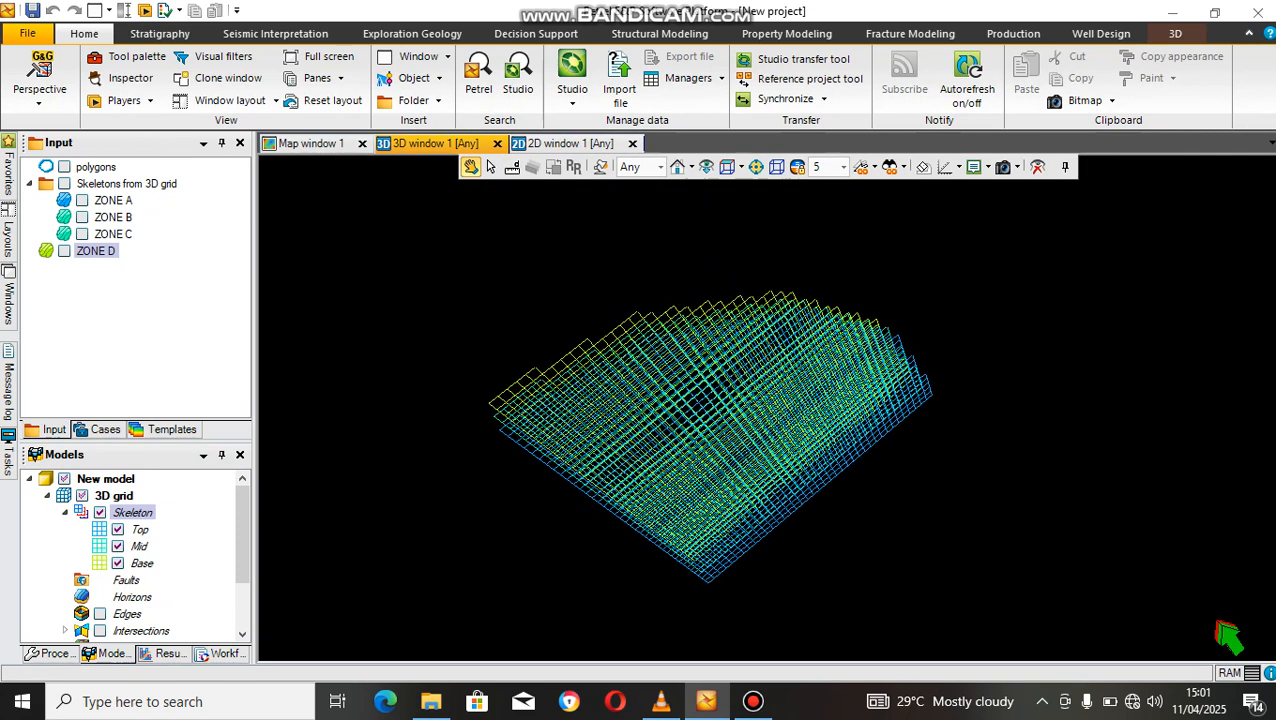
pyautogui.click(140, 529)
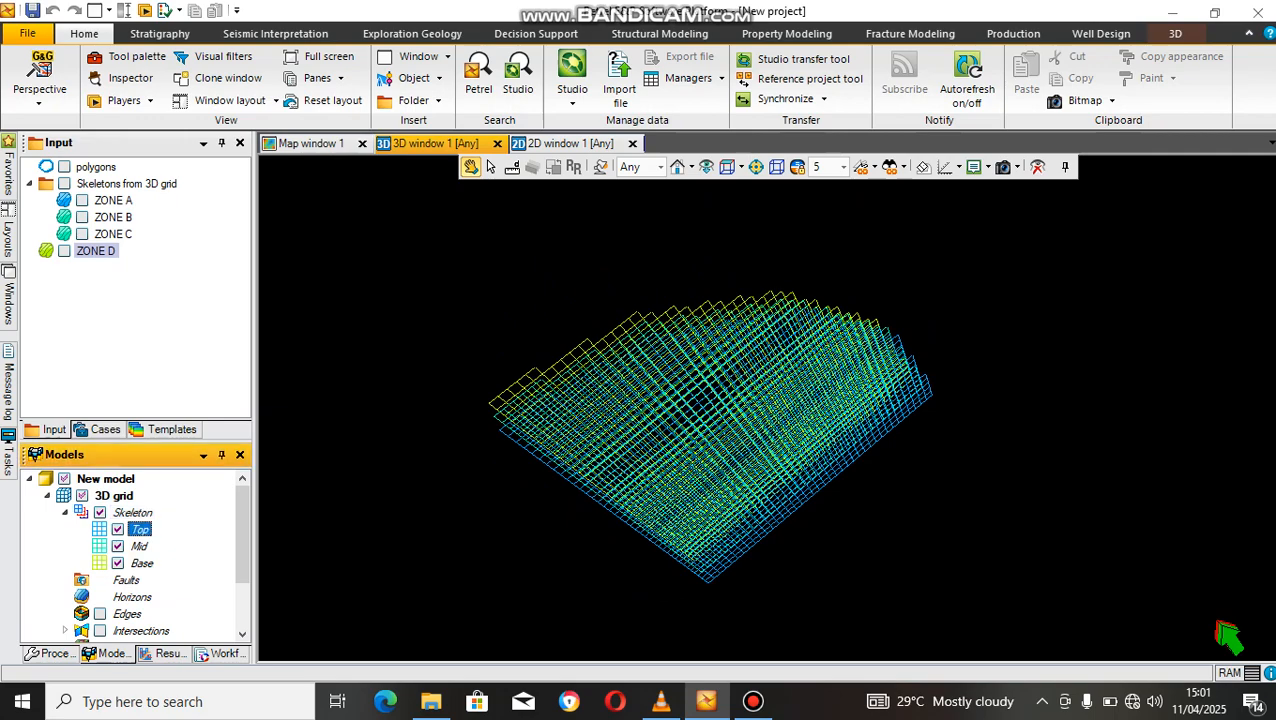
pyautogui.click(118, 529)
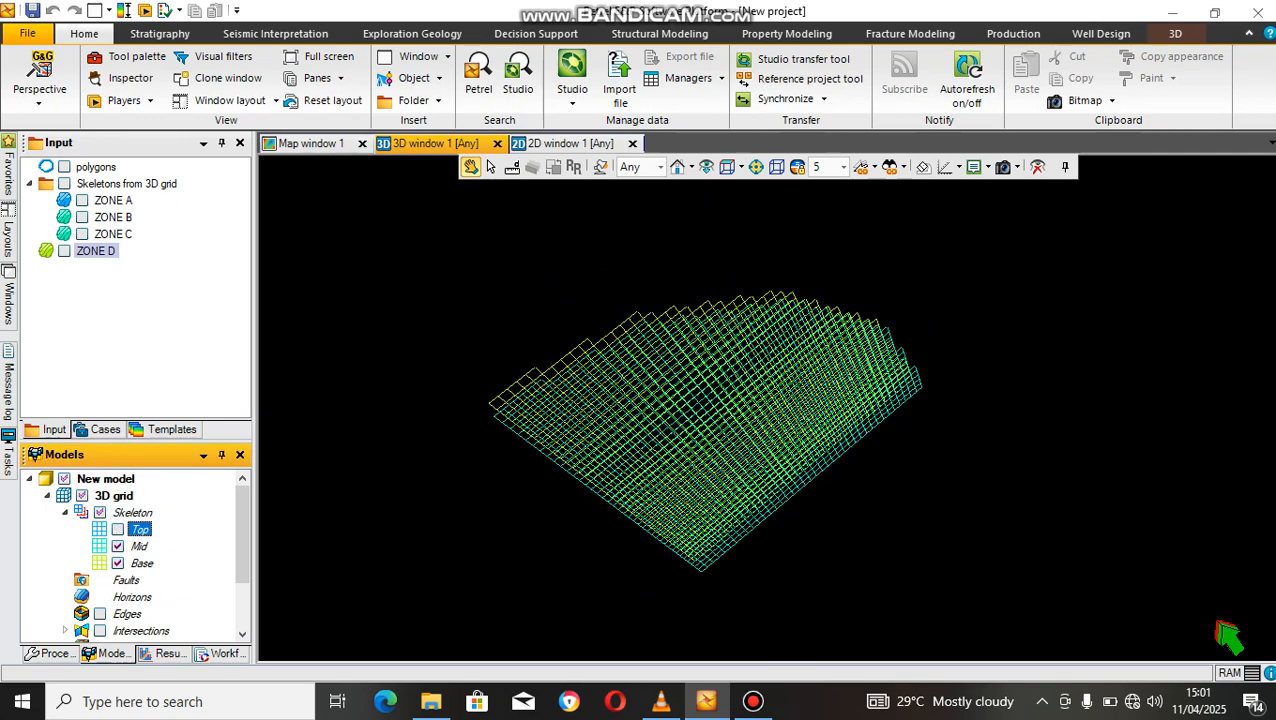
pyautogui.click(118, 546)
pyautogui.click(118, 563)
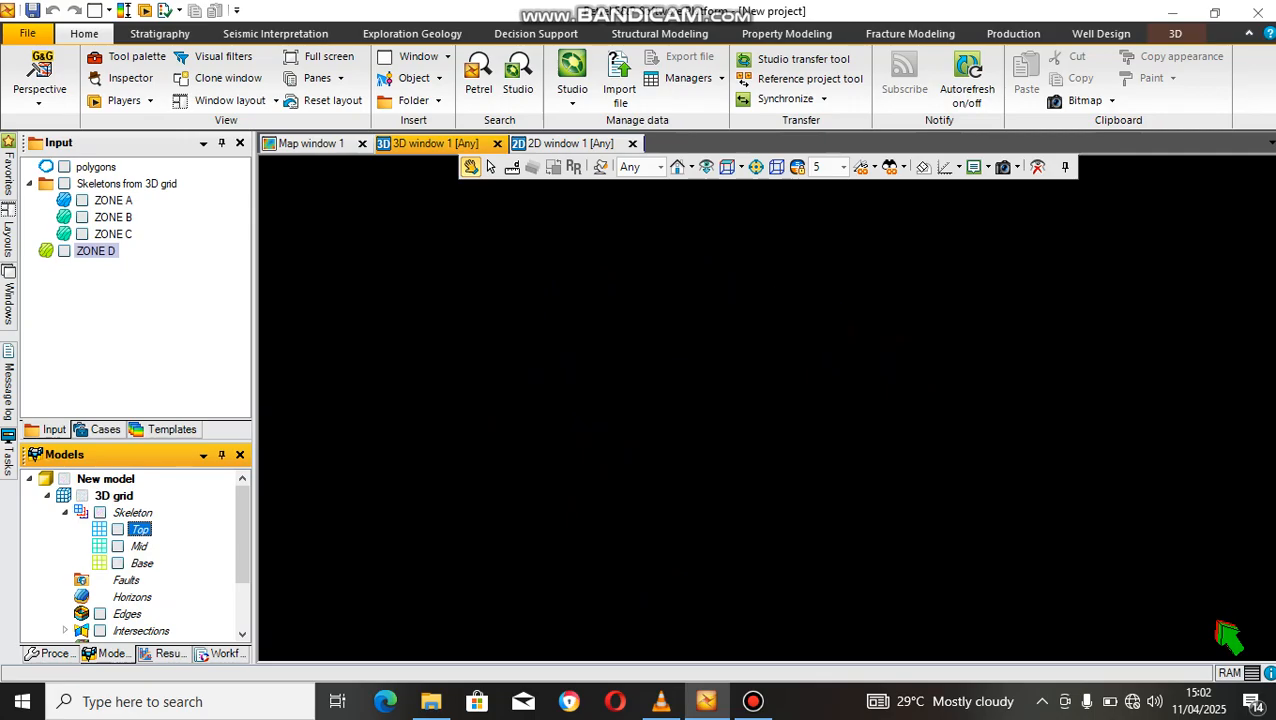
pyautogui.click(100, 512)
pyautogui.moveTo(709, 437)
pyautogui.mouseDown()
pyautogui.moveTo(678, 468)
pyautogui.moveTo(698, 447)
pyautogui.mouseUp()
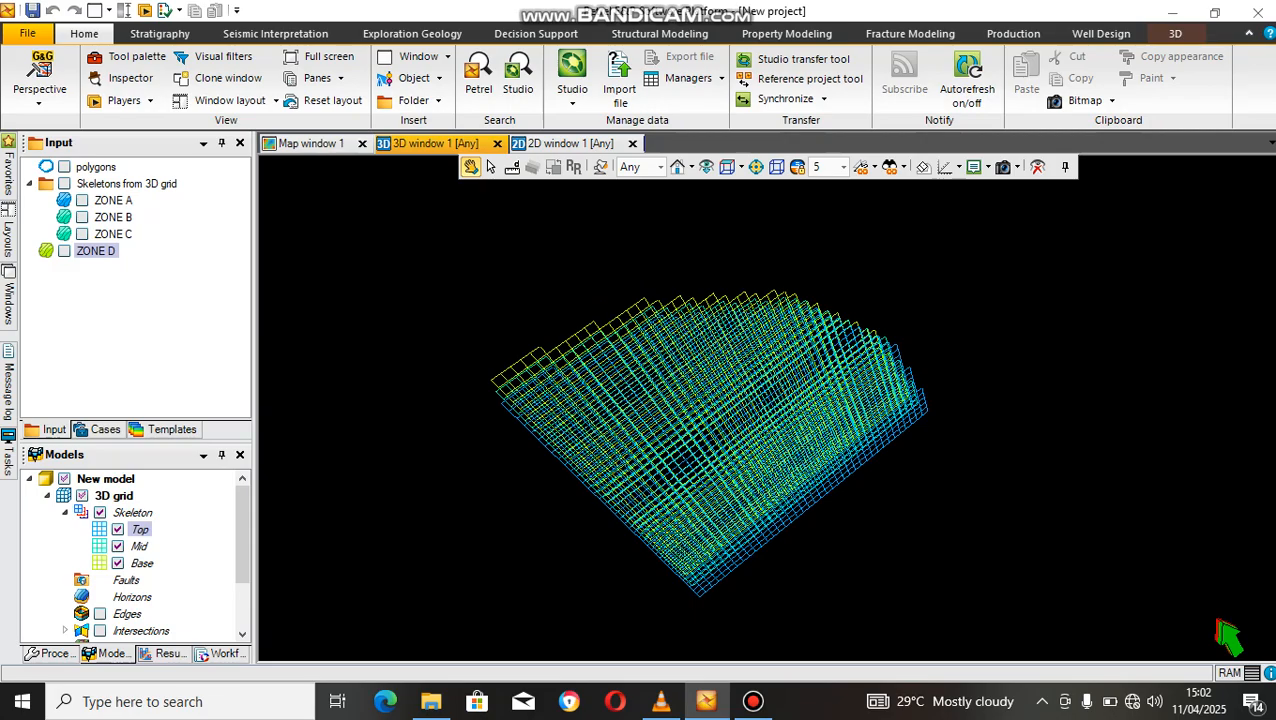
pyautogui.click(753, 701)
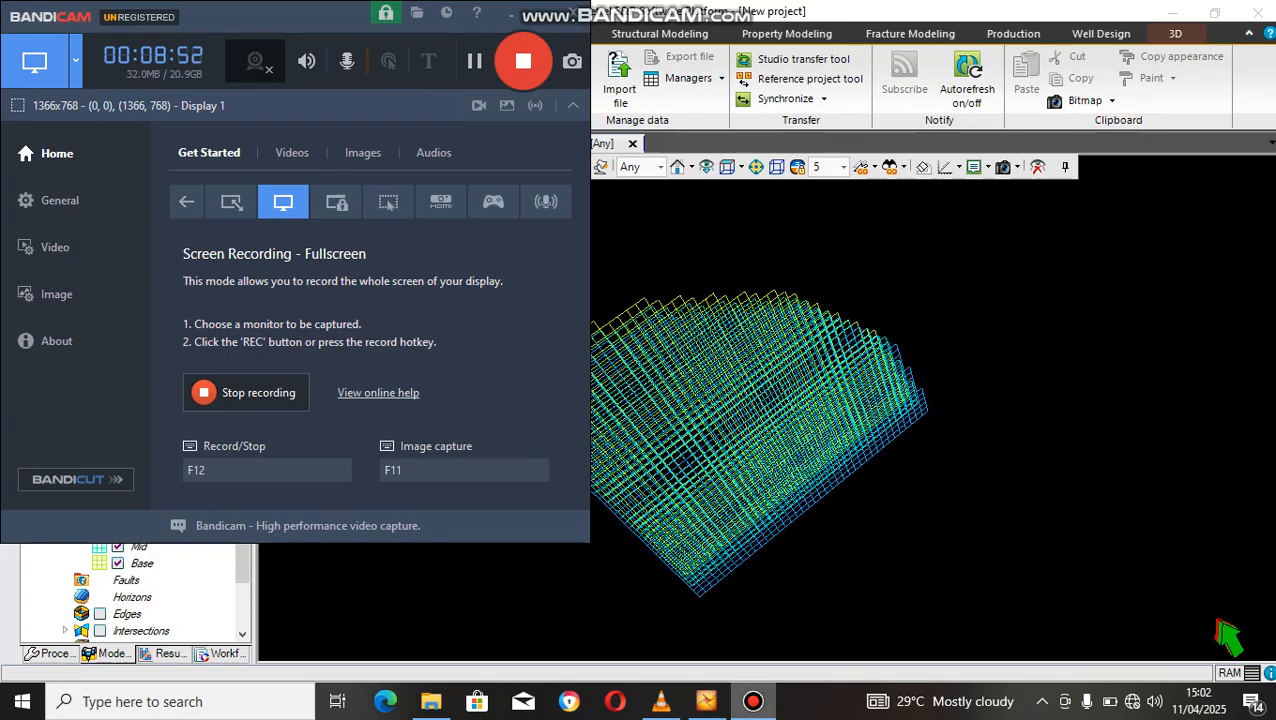